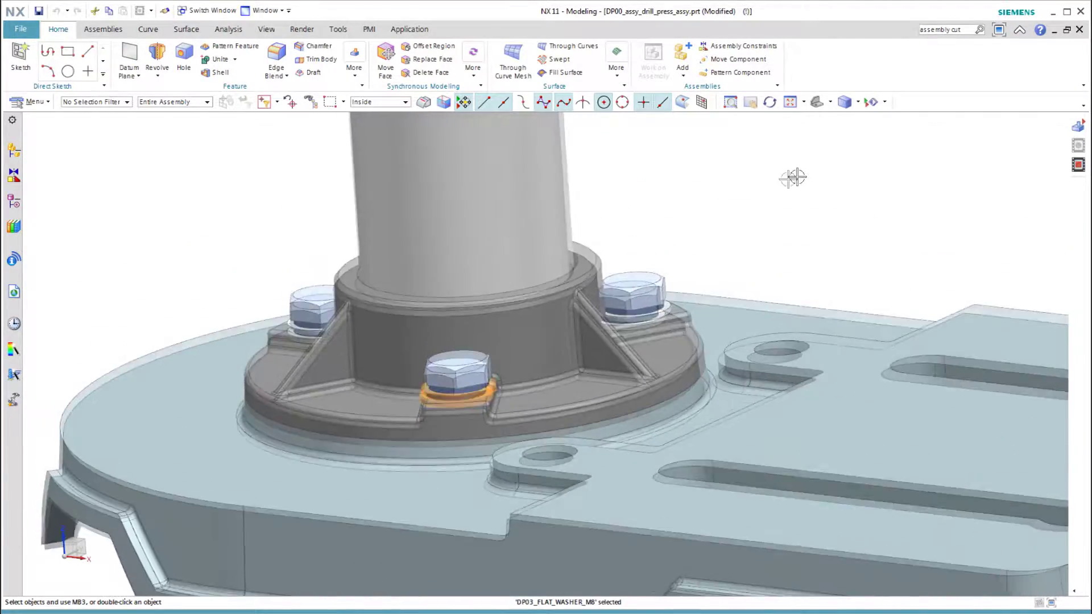
pyautogui.moveTo(581, 259); pyautogui.dragTo(822, 351, button='middle')
pyautogui.click(432, 303)
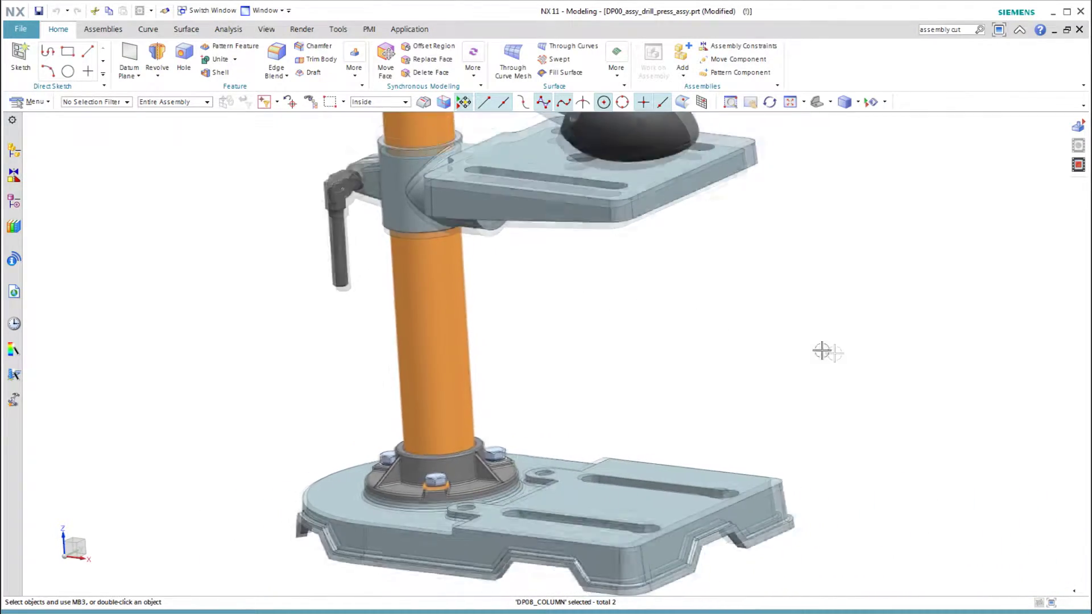
pyautogui.scroll(-6, 838, 355)
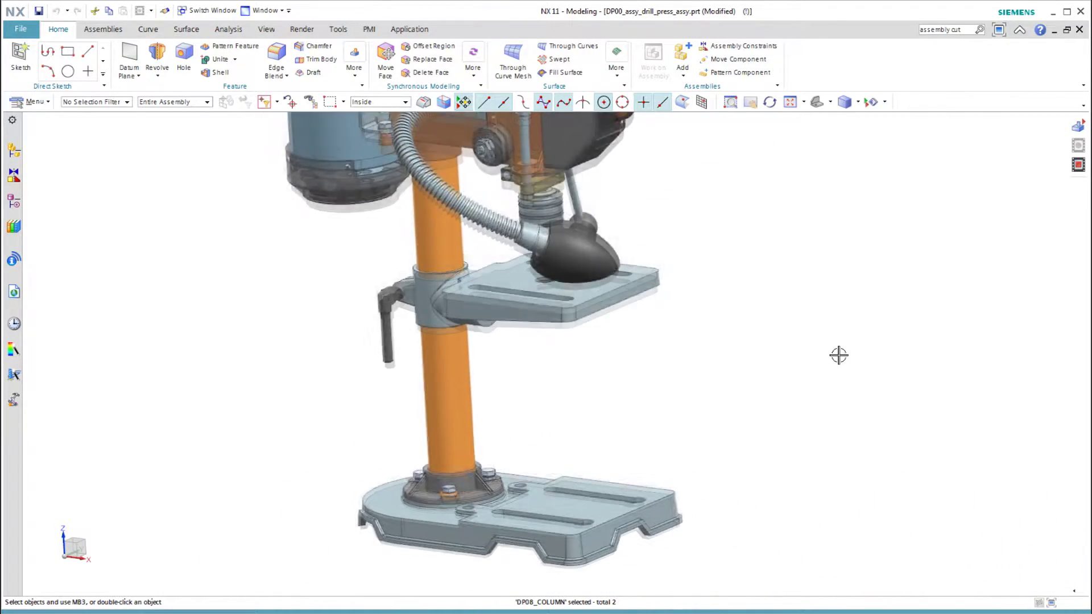
pyautogui.scroll(-5, 838, 356)
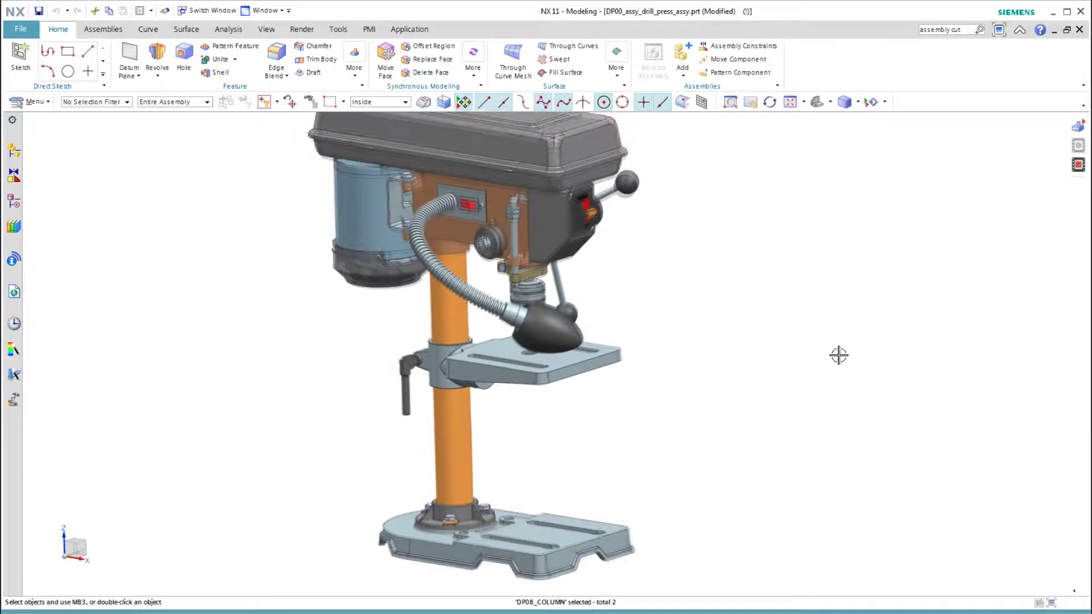
pyautogui.scroll(-3, 839, 355)
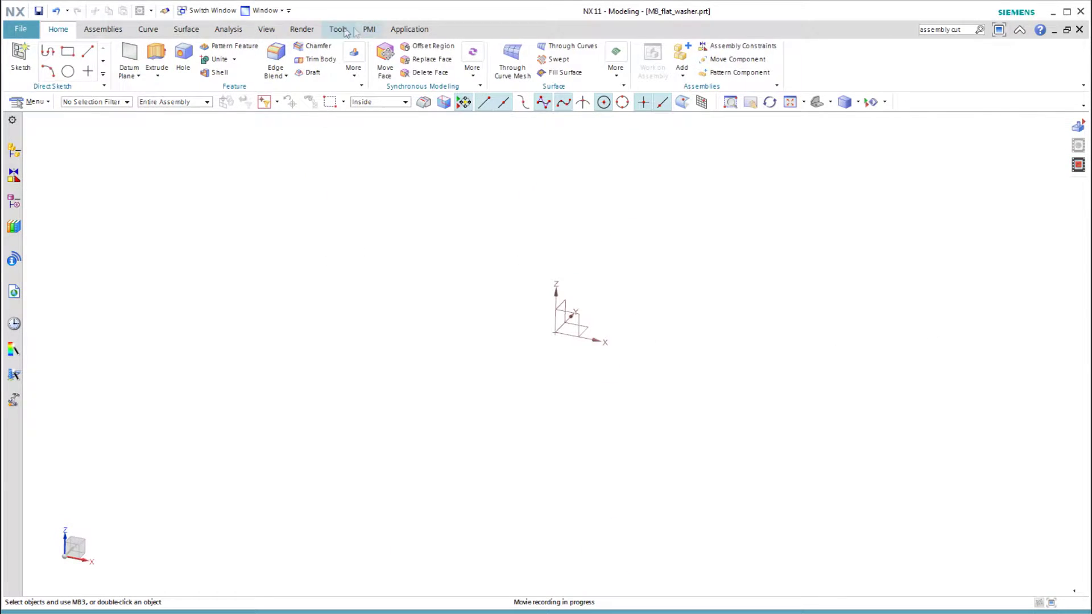
# Step: Create a length expression named id with the formula 8.3 mm in the M8_flat_washer part
pyautogui.click(337, 29)
pyautogui.click(30, 60)
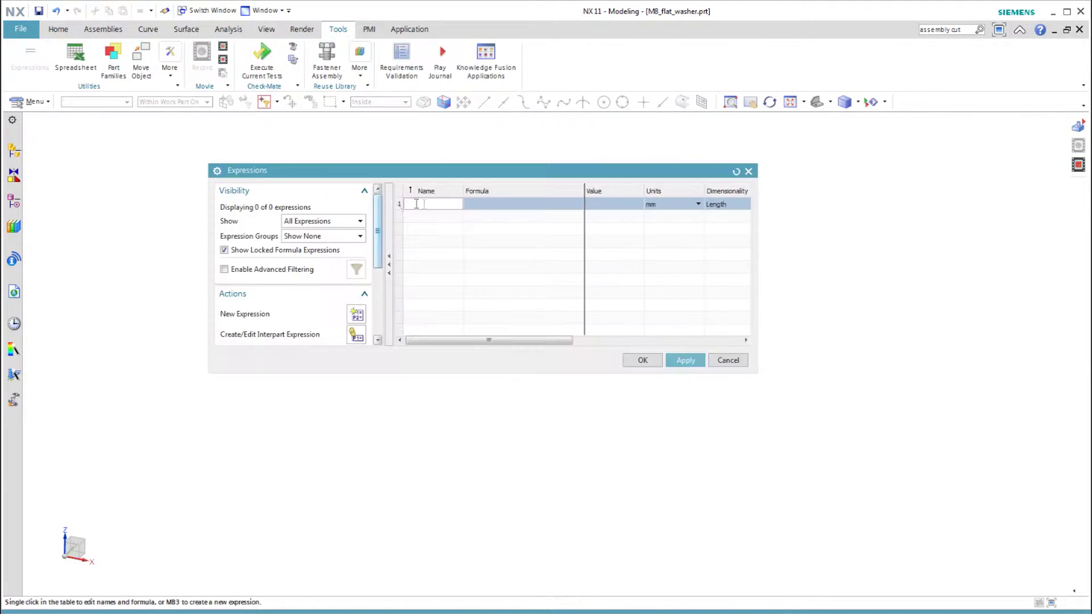
pyautogui.press('Tab')
pyautogui.write('8')
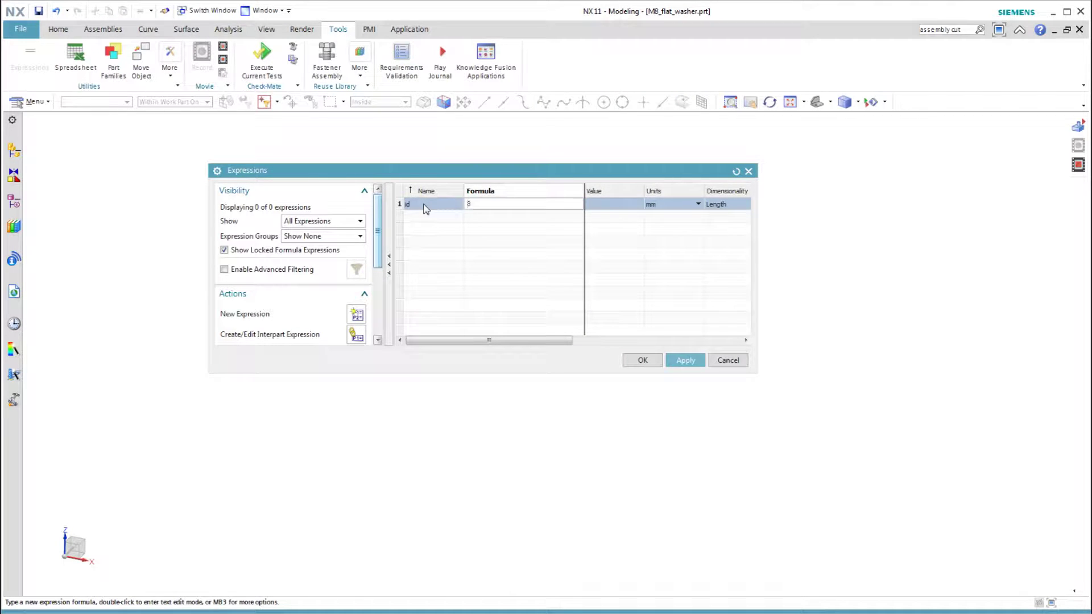
pyautogui.write('.3')
pyautogui.press('Return')
# Step: Add the length expressions od = 16 mm and thk = 1.6 mm
pyautogui.write('od')
pyautogui.press('Tab')
pyautogui.write('1')
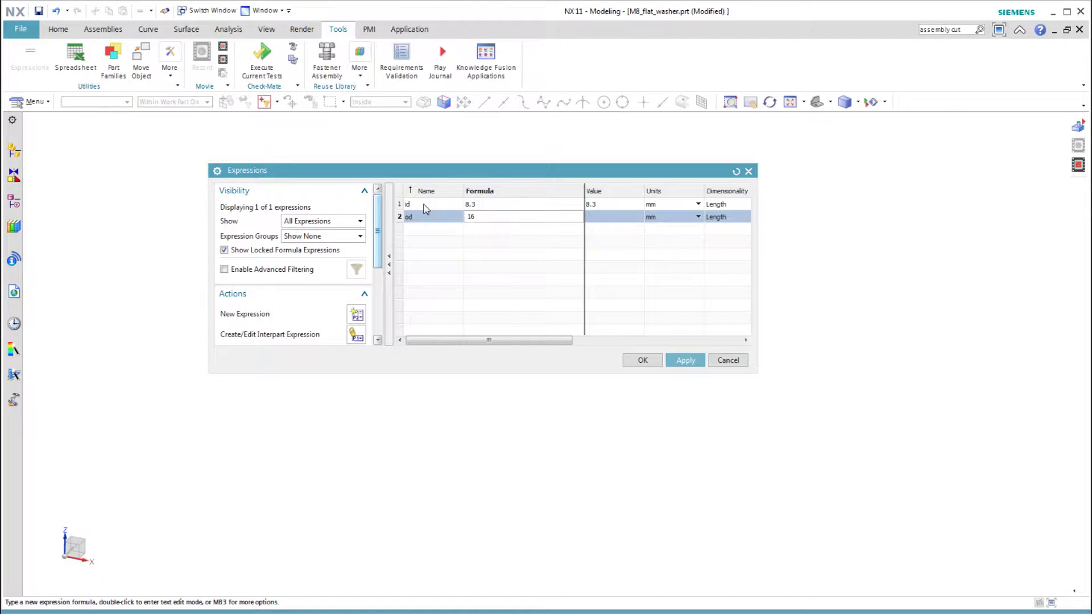
pyautogui.press('Return')
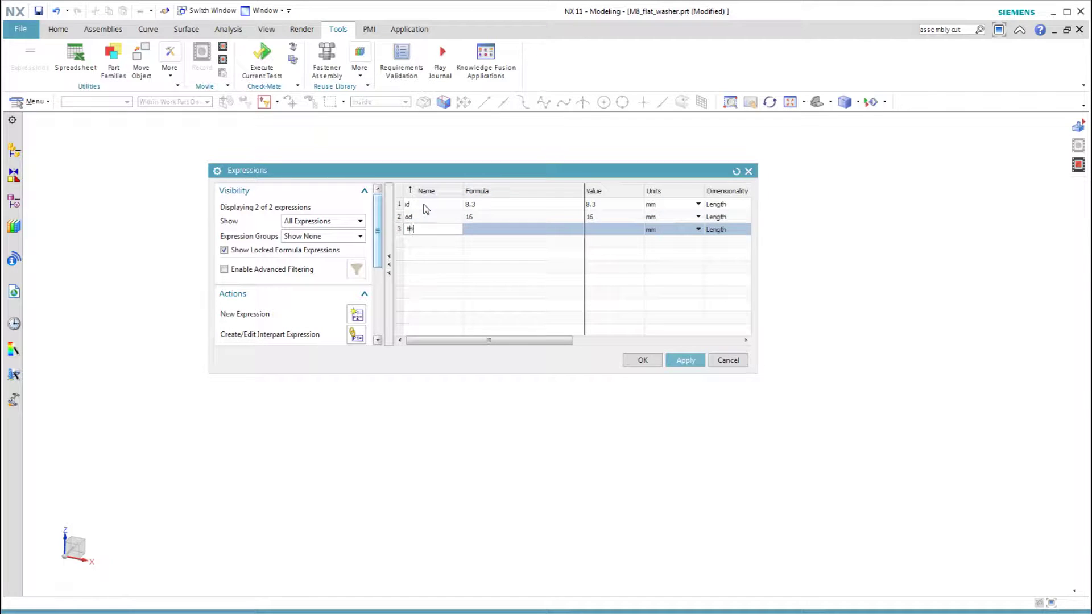
pyautogui.press('Tab')
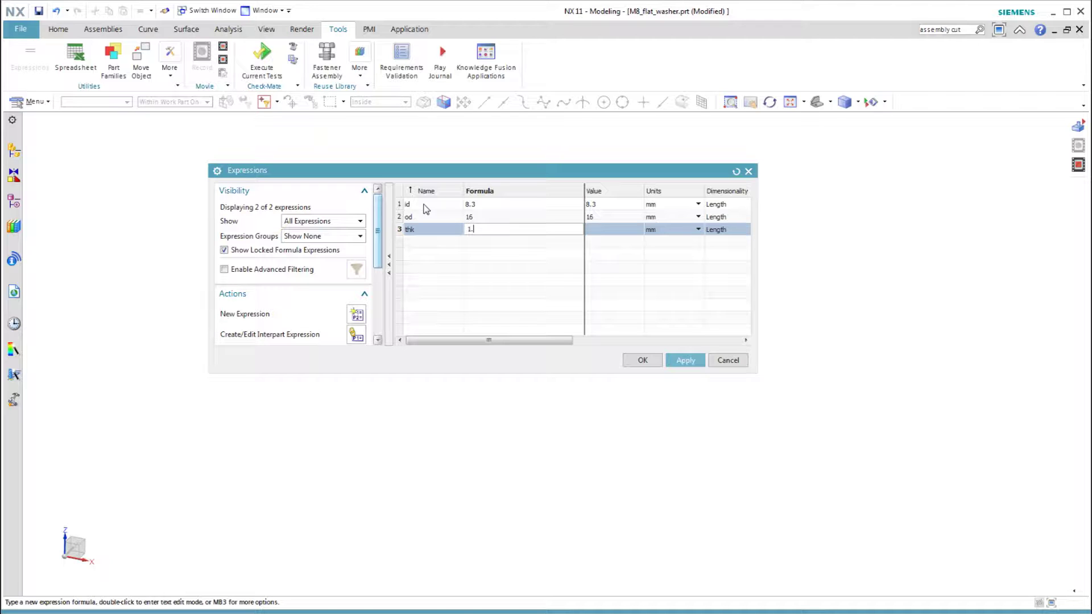
pyautogui.click(459, 287)
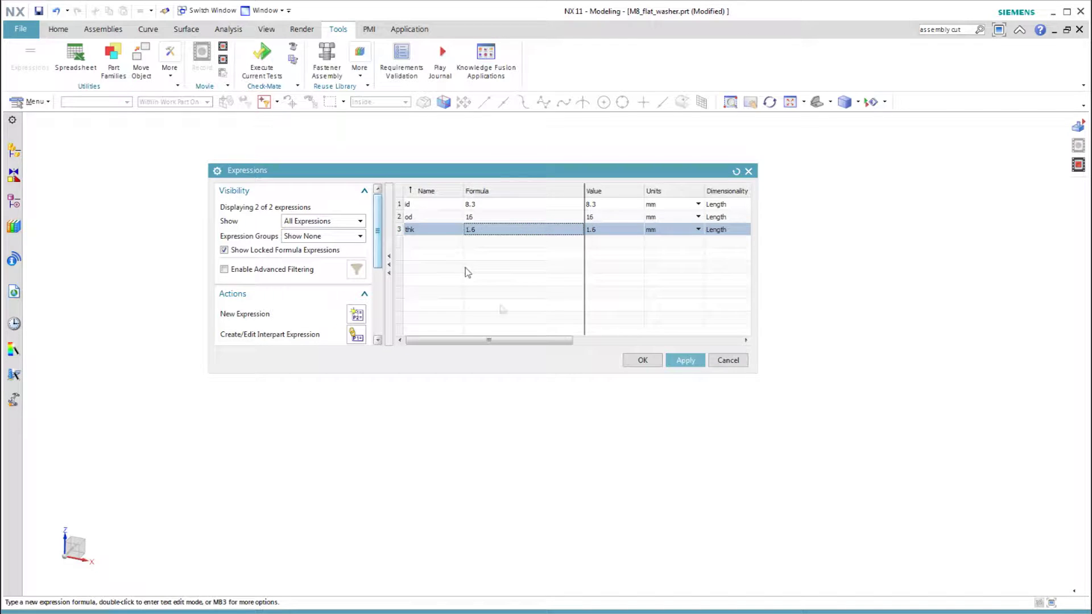
pyautogui.click(641, 361)
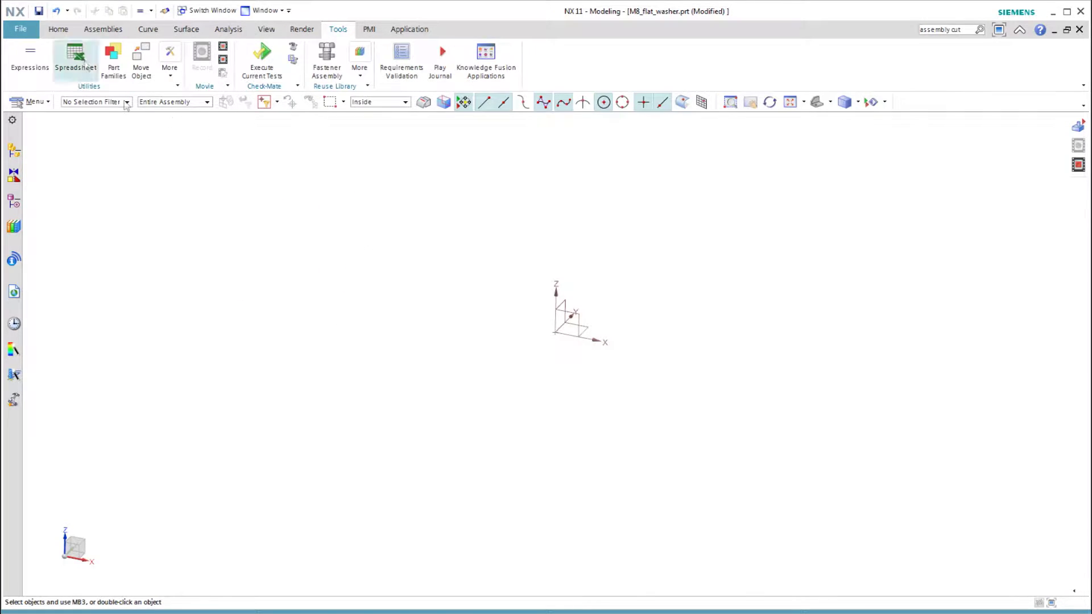
# Step: Sketch a rectangle about 1 mm wide and 0.6 mm high on the XZ plane, beside the origin with its lower edge along the X axis
pyautogui.click(61, 31)
pyautogui.click(21, 56)
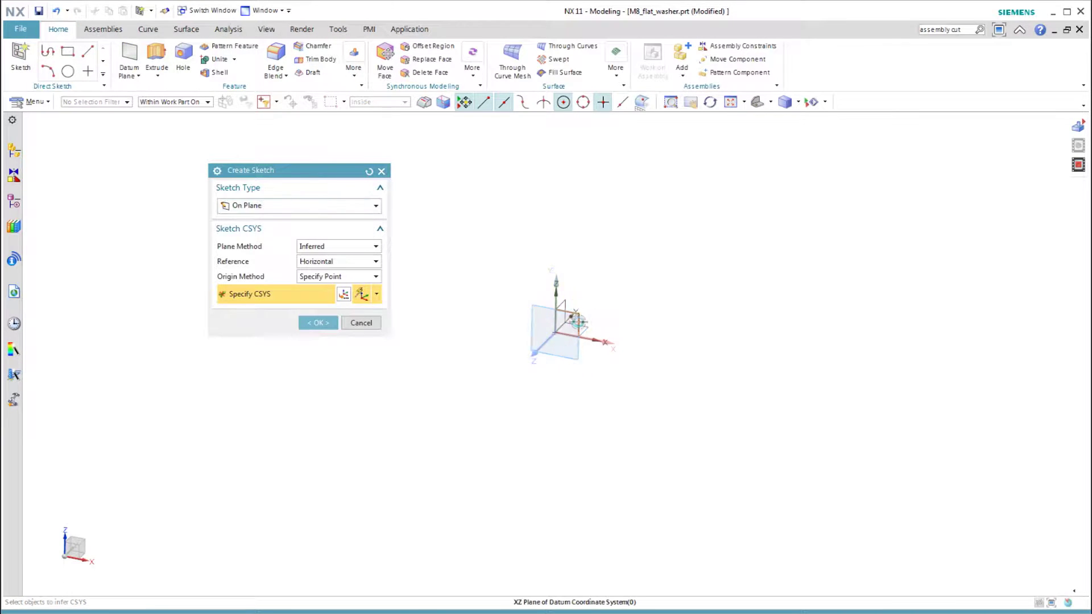
pyautogui.middleClick(485, 286)
pyautogui.press('r')
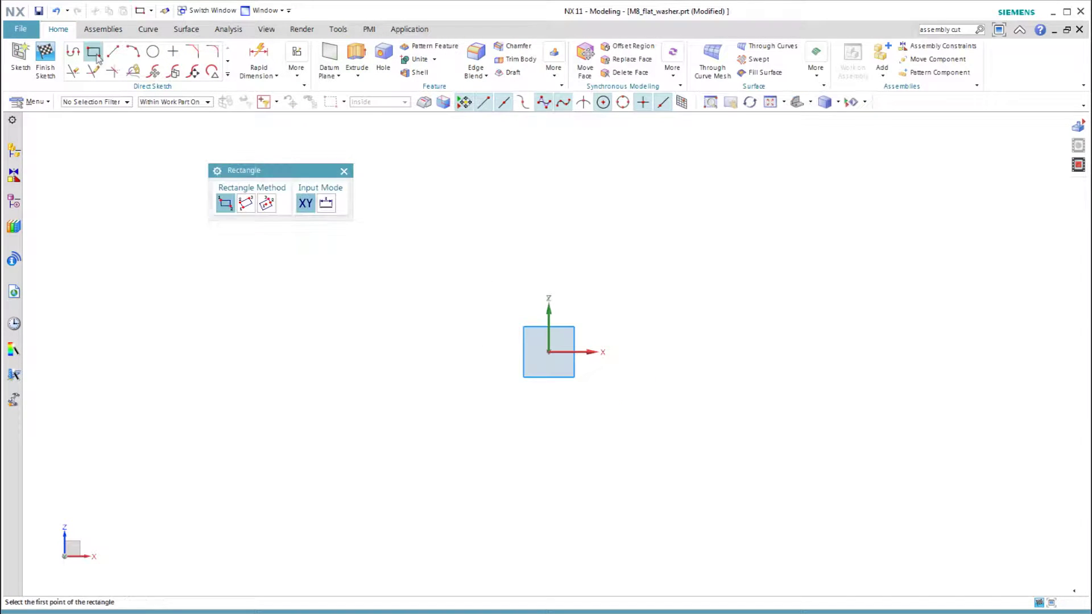
pyautogui.click(604, 351)
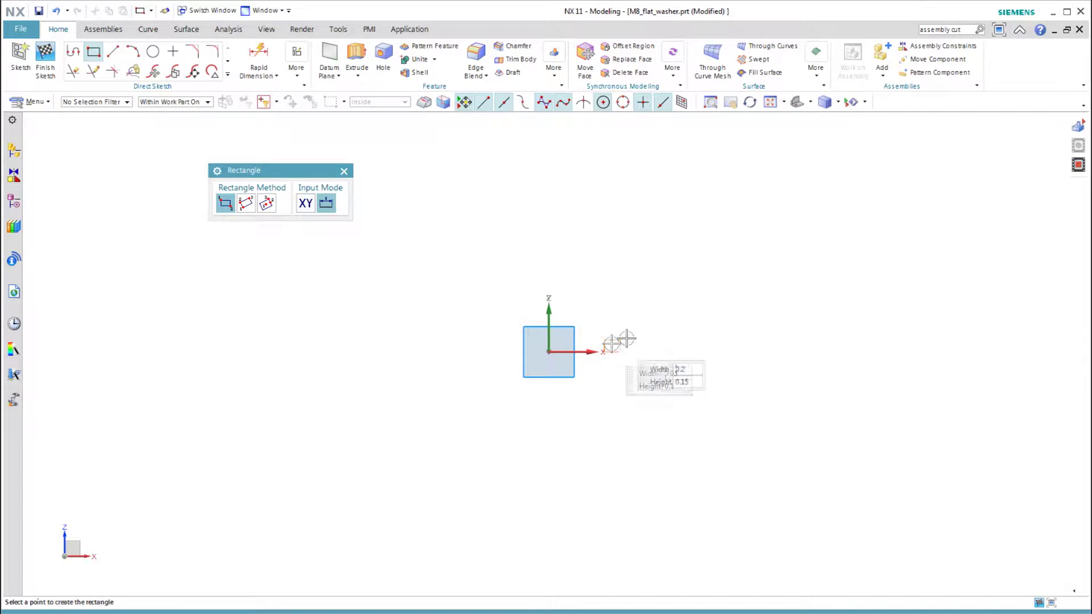
pyautogui.click(679, 307)
pyautogui.middleClick(718, 276)
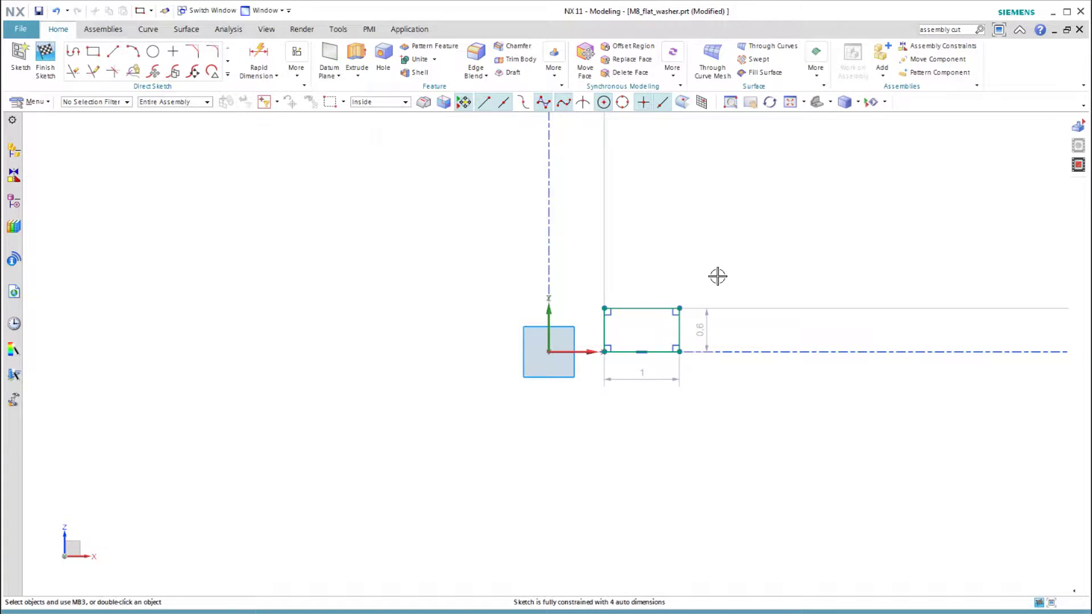
# Step: Dimension the rectangle's height and set it to the expression thk
pyautogui.click(258, 57)
pyautogui.click(679, 330)
pyautogui.click(723, 275)
pyautogui.write('thk')
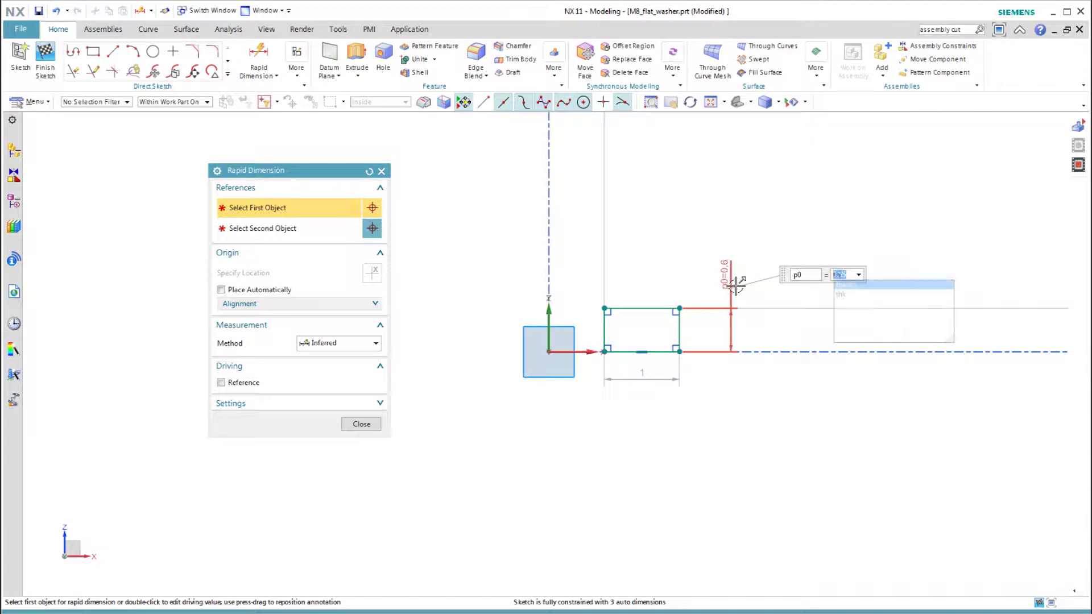
pyautogui.press('Return')
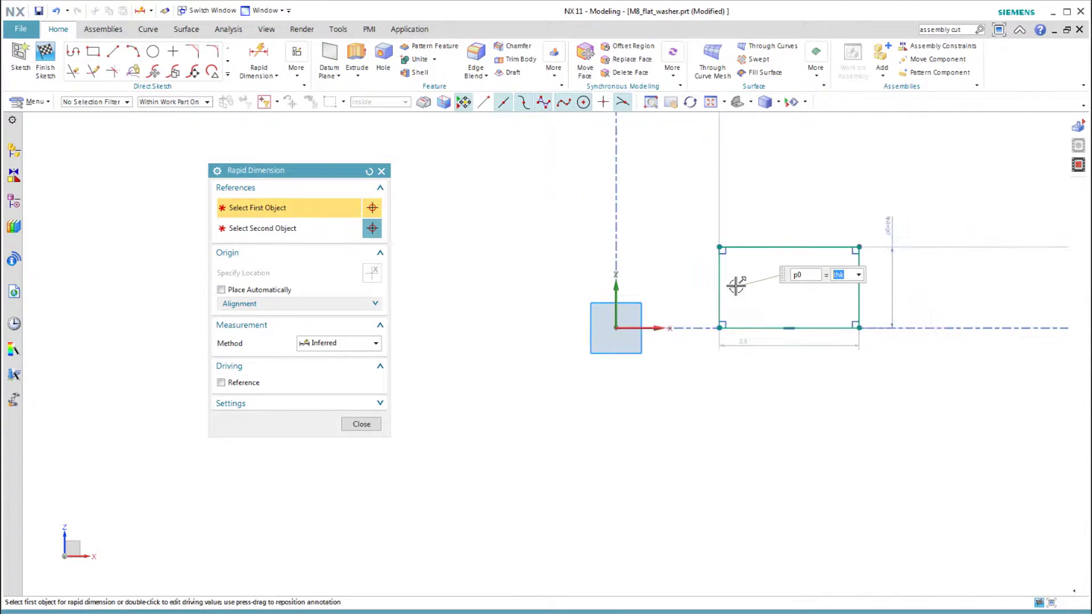
pyautogui.click(361, 424)
# Step: Constrain the rectangle's lower edge collinear with the sketch's horizontal axis
pyautogui.click(593, 393)
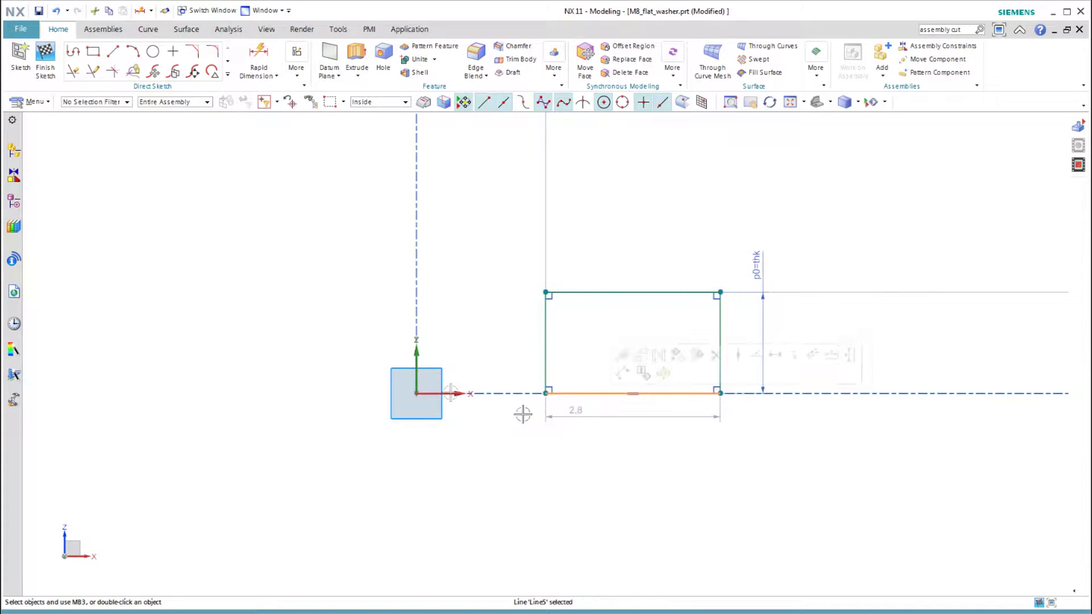
pyautogui.click(451, 392)
pyautogui.click(590, 373)
# Step: Mirror the rectangle's four lines about the sketch's vertical axis
pyautogui.click(228, 74)
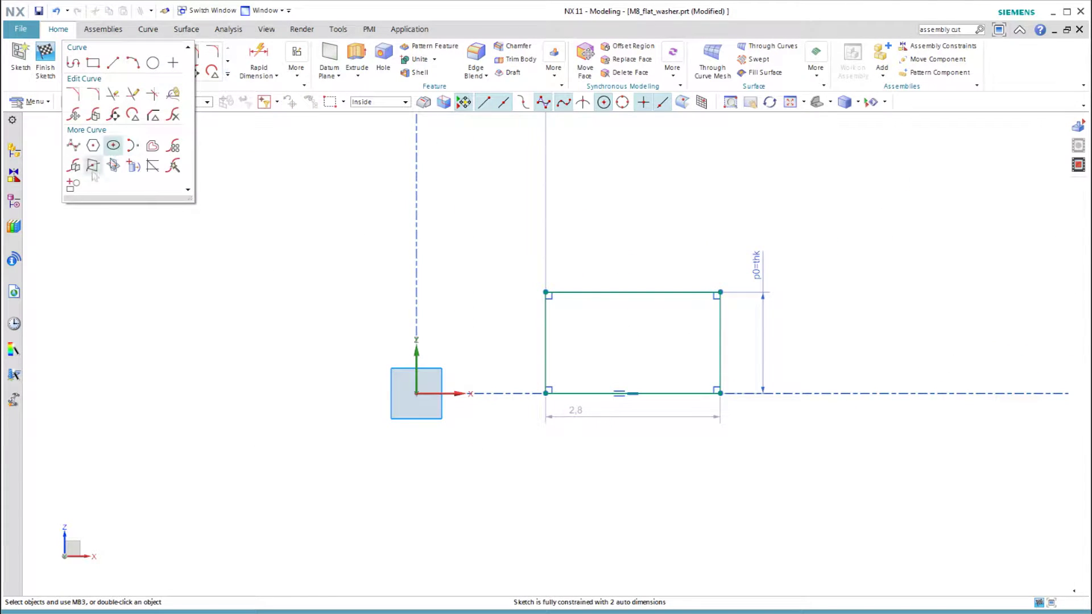
pyautogui.click(74, 165)
pyautogui.moveTo(520, 271); pyautogui.dragTo(785, 431)
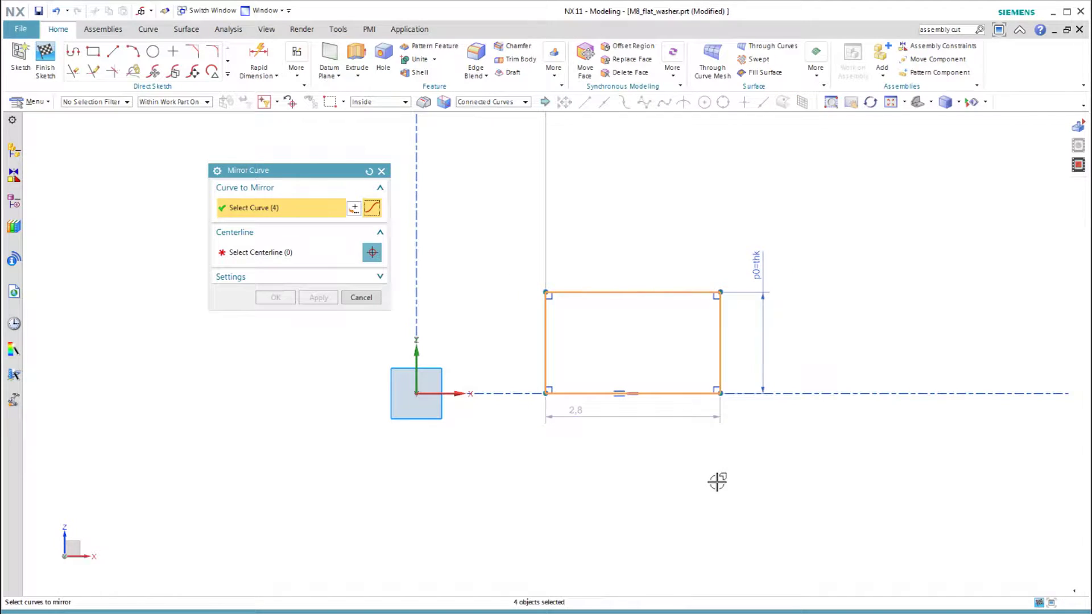
pyautogui.middleClick(720, 483)
pyautogui.click(418, 357)
pyautogui.click(277, 298)
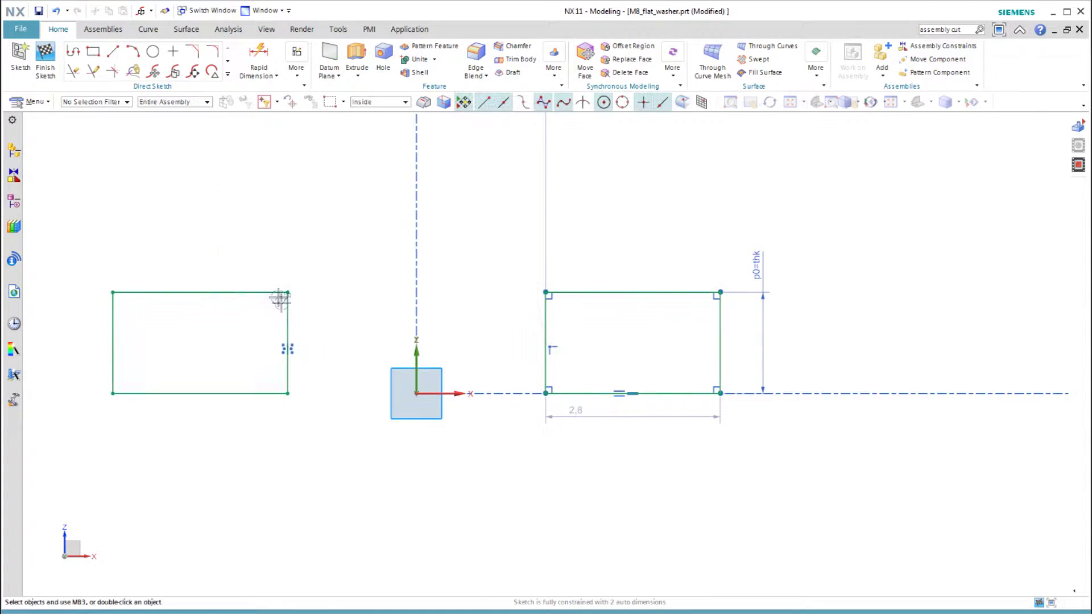
# Step: Convert the mirrored rectangle's four lines to reference curves
pyautogui.moveTo(95, 266); pyautogui.dragTo(325, 432)
pyautogui.click(222, 292)
pyautogui.click(206, 292)
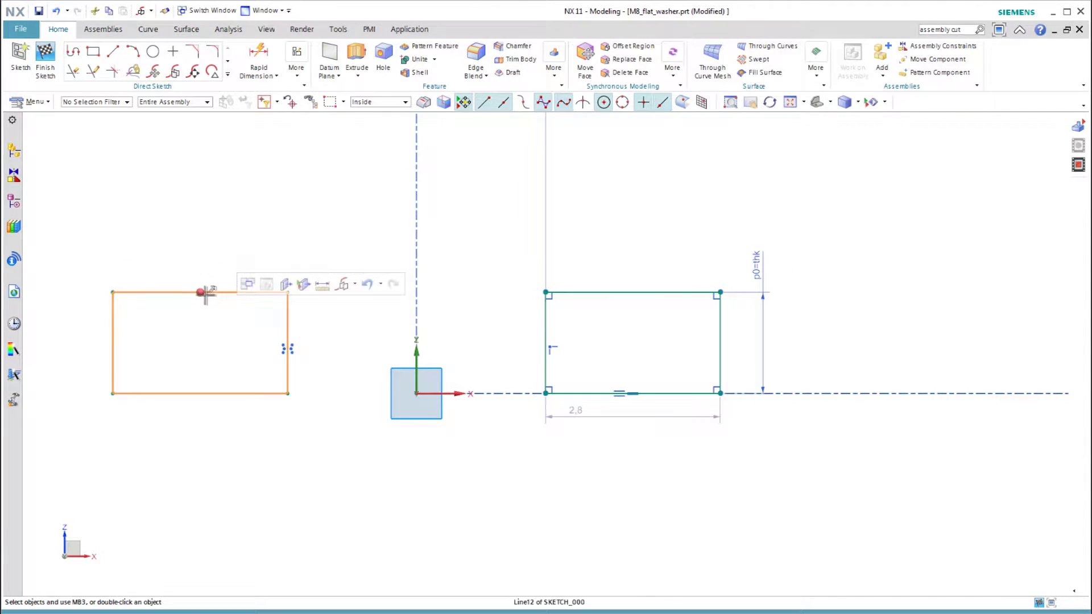
pyautogui.press('Escape')
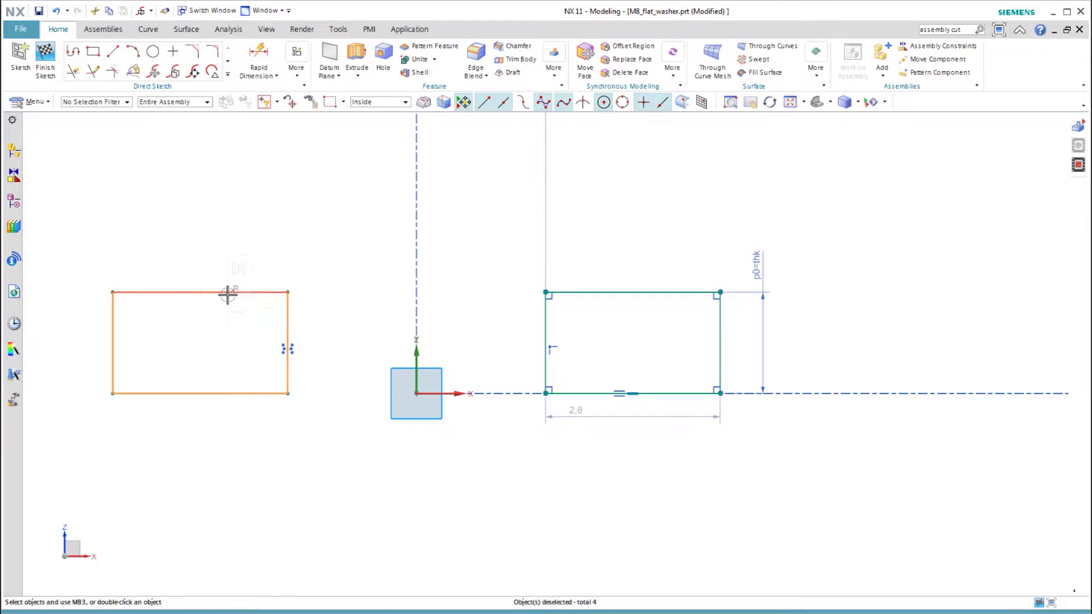
pyautogui.rightClick(227, 294)
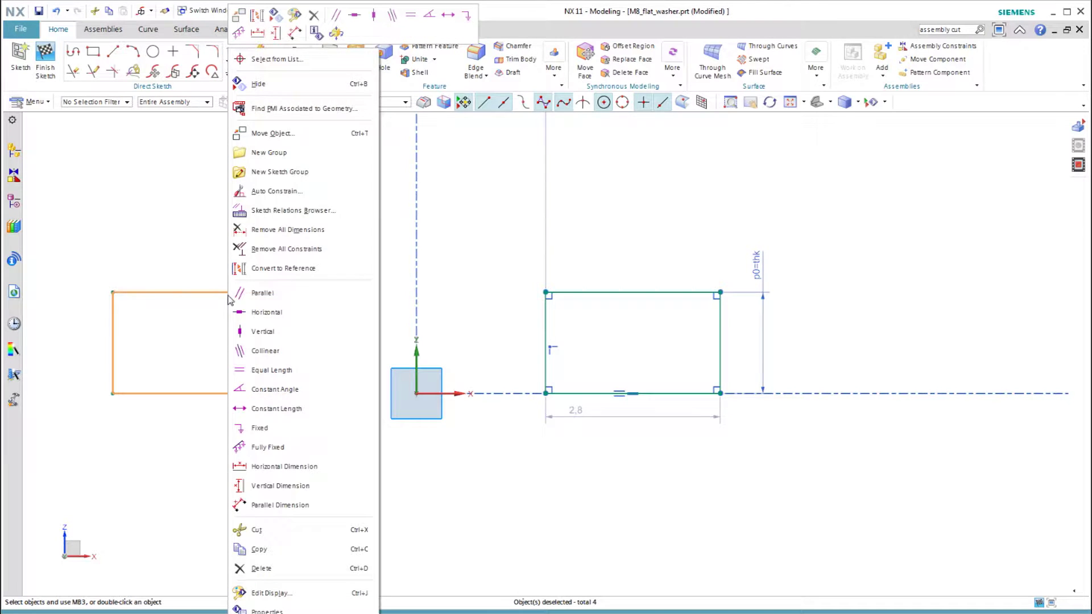
pyautogui.click(257, 15)
# Step: Dimension the horizontal distance between the outer edges of the two rectangles and set it to the expression od
pyautogui.scroll(1, 312, 216)
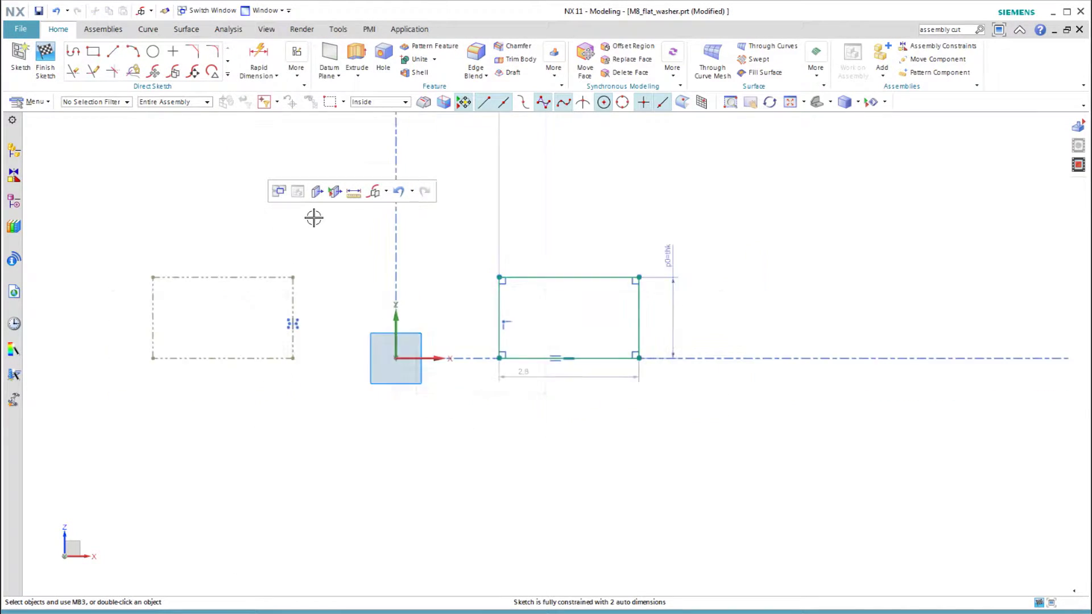
pyautogui.keyDown('shift'); pyautogui.moveTo(322, 244); pyautogui.dragTo(439, 277, button='middle'); pyautogui.keyUp('shift')
pyautogui.click(258, 64)
pyautogui.keyDown('shift'); pyautogui.moveTo(664, 248); pyautogui.dragTo(744, 244, button='middle'); pyautogui.keyUp('shift')
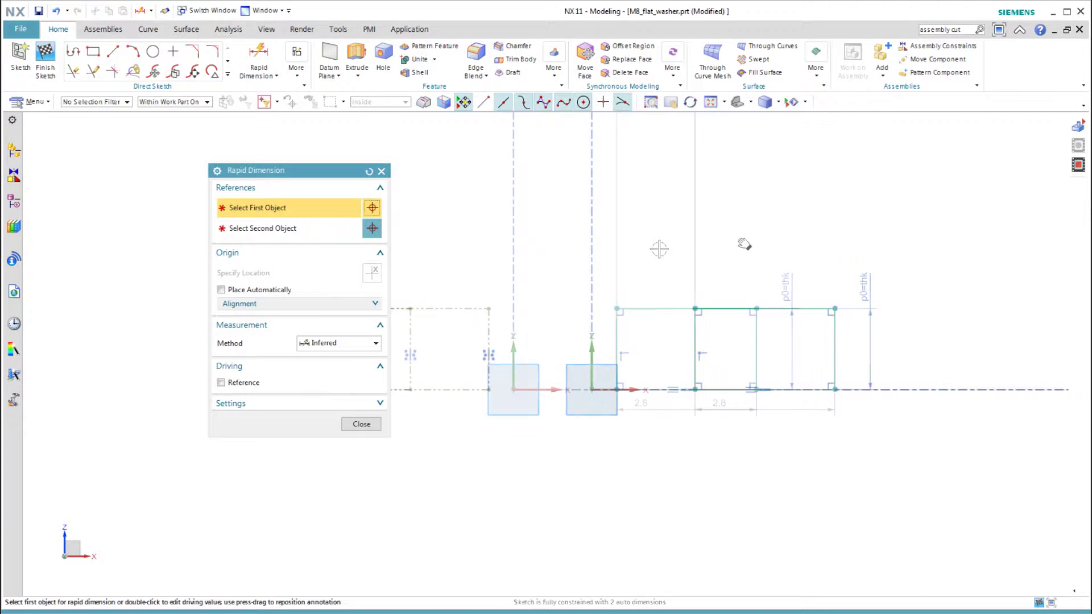
pyautogui.click(834, 341)
pyautogui.click(349, 309)
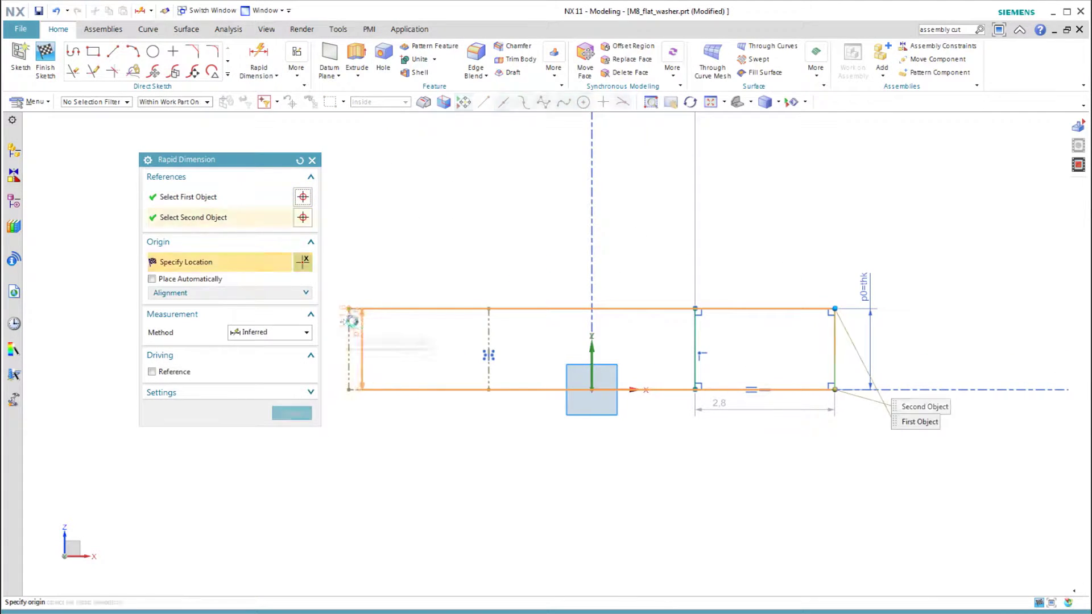
pyautogui.click(611, 279)
pyautogui.write('od')
pyautogui.press('Return')
# Step: Dimension the distance between the inner edges of the two rectangles, set it to the expression id, and finish the sketch
pyautogui.click(694, 339)
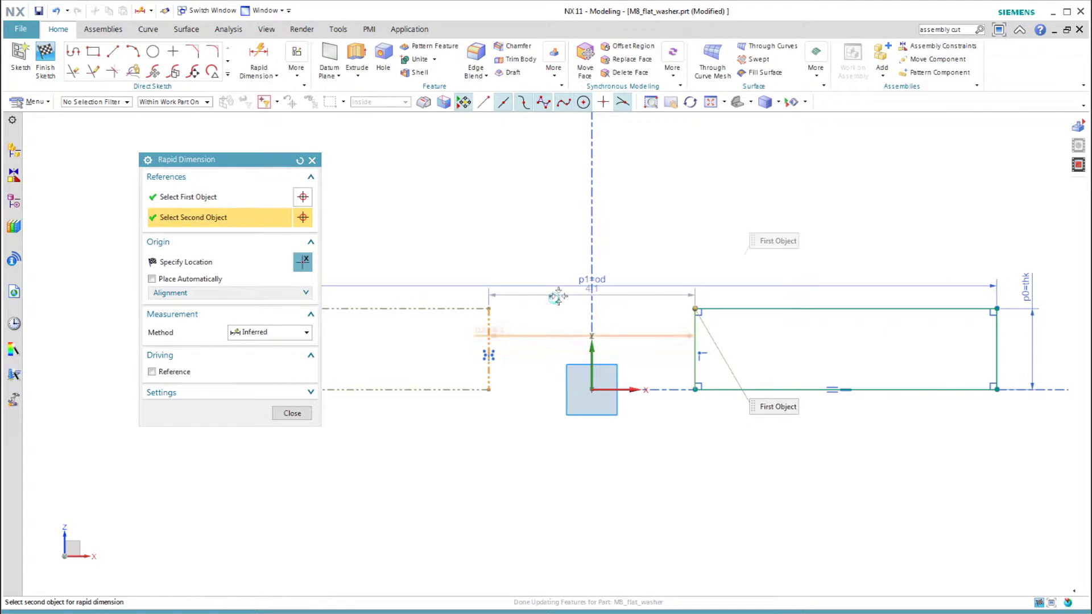
pyautogui.click(575, 292)
pyautogui.write('id')
pyautogui.press('Return')
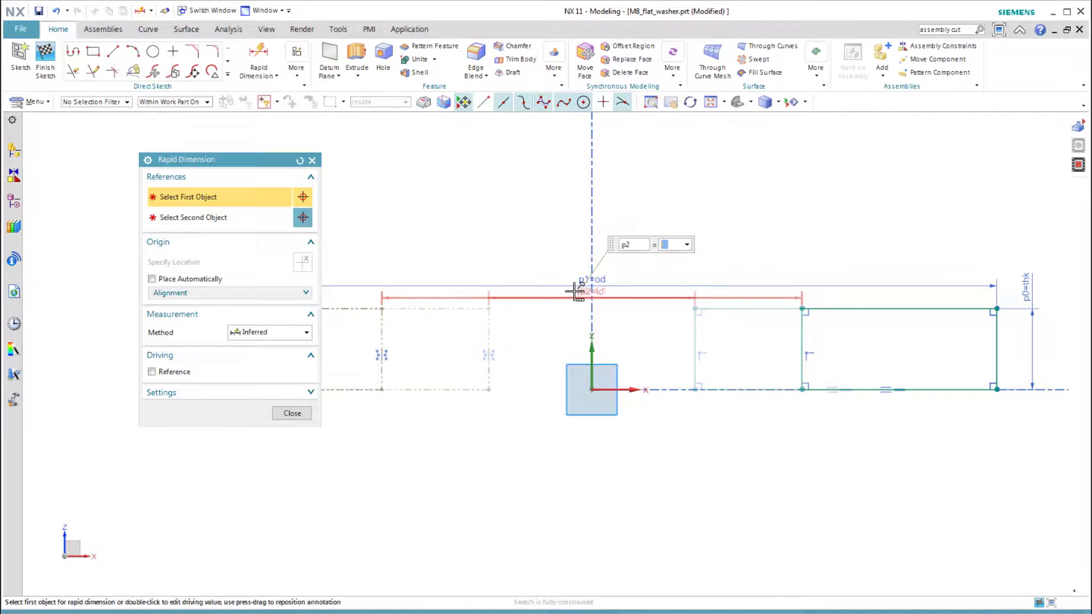
pyautogui.press('Return')
pyautogui.click(293, 413)
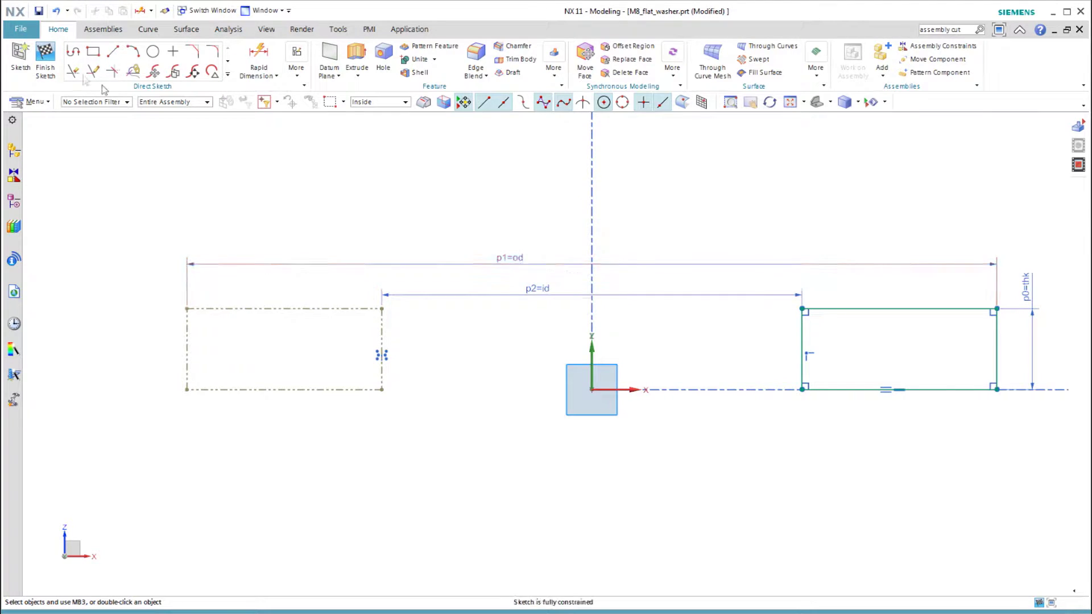
pyautogui.hotkey('ctrl', 'q')
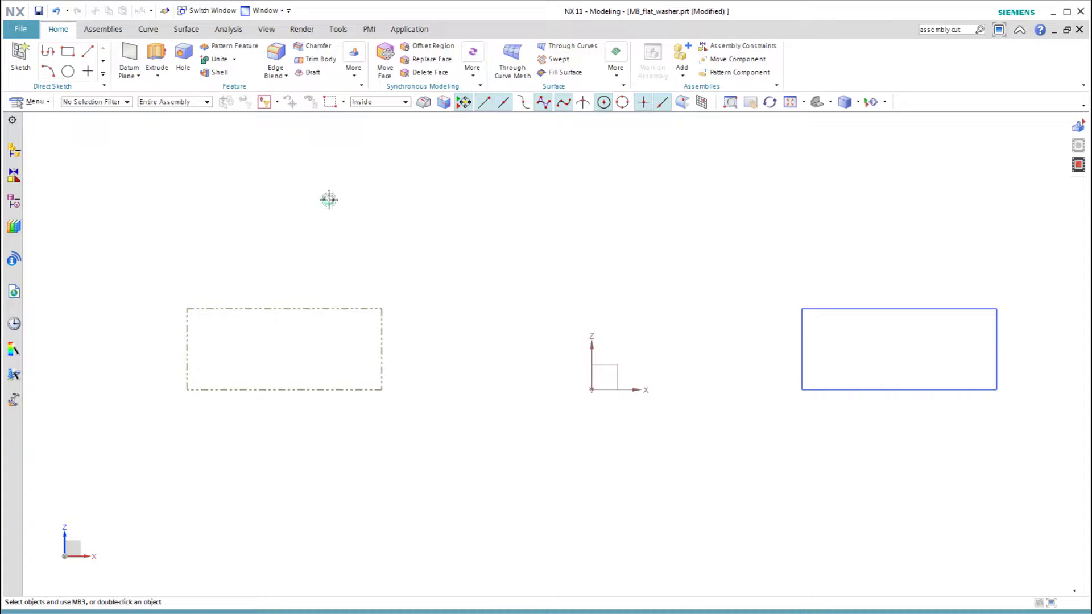
# Step: Revolve the solid-line rectangle 360° about the datum Z axis to form the washer body
pyautogui.press('Home')
pyautogui.click(158, 80)
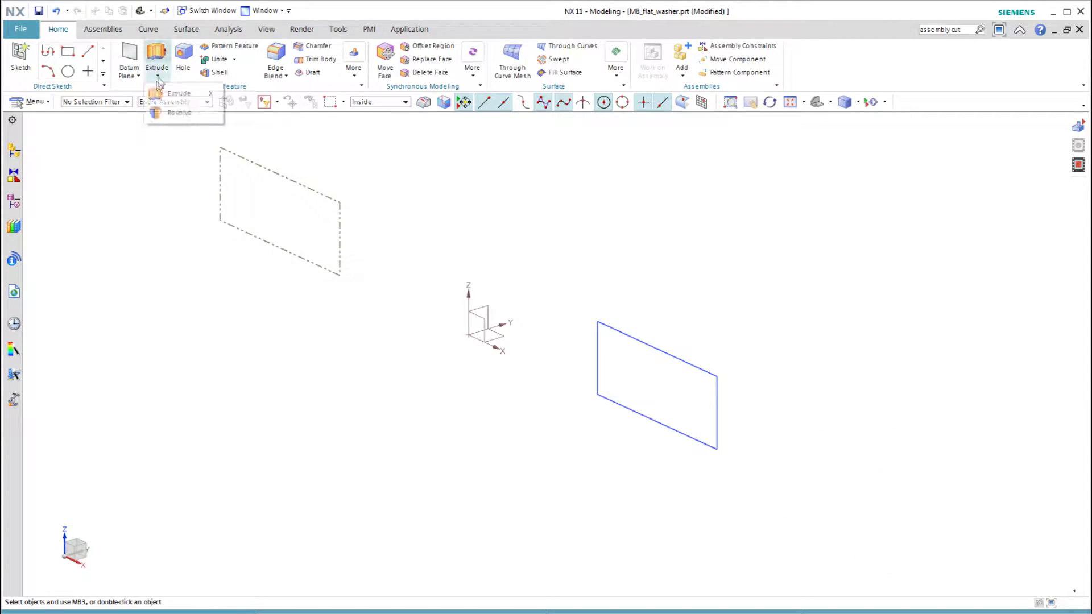
pyautogui.click(173, 112)
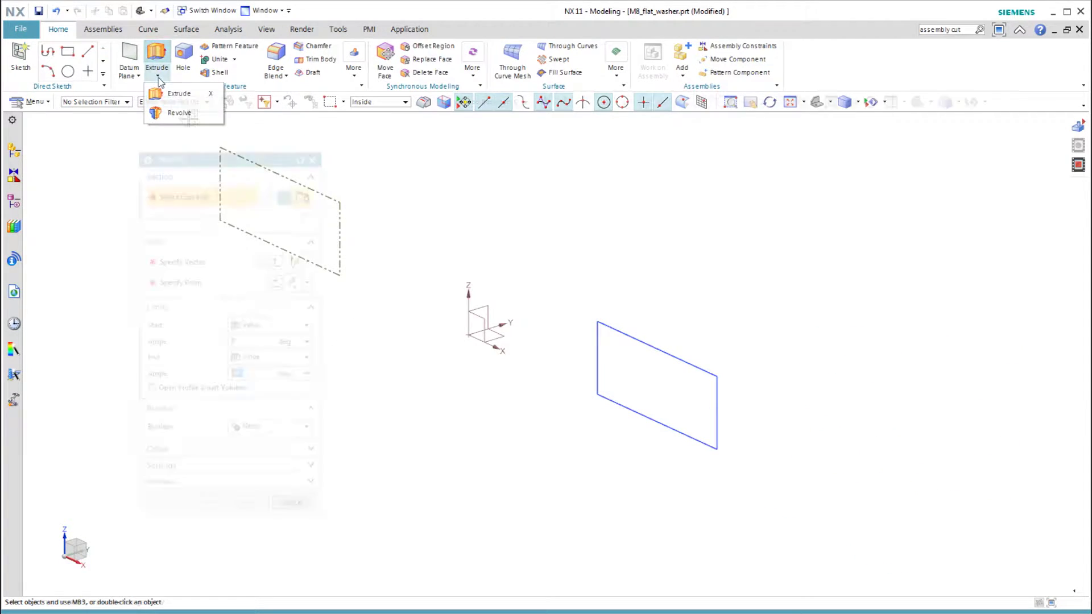
pyautogui.click(652, 372)
pyautogui.middleClick(639, 313)
pyautogui.click(469, 295)
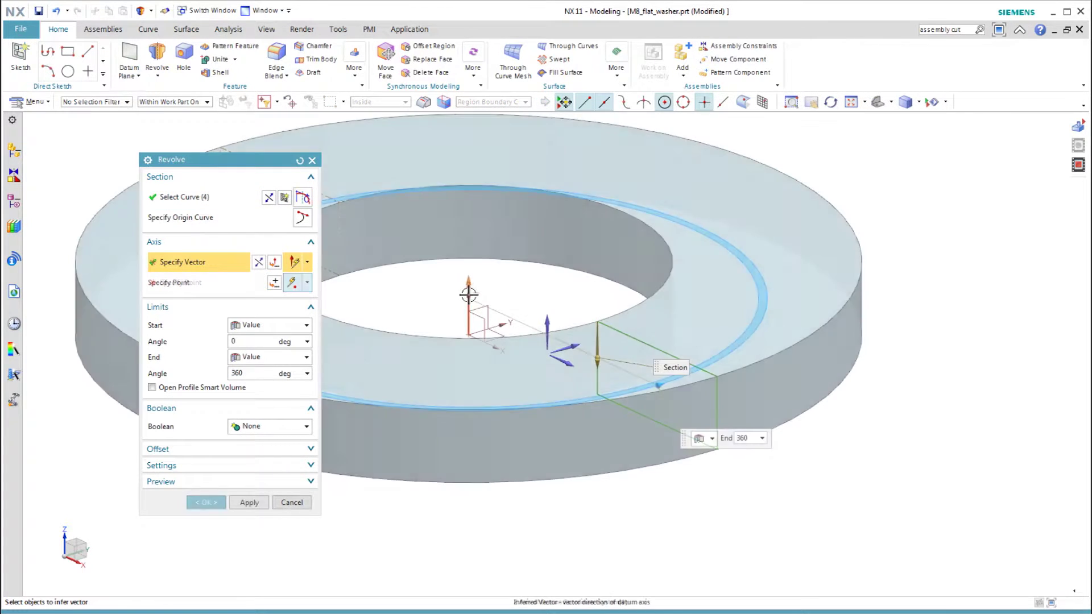
pyautogui.click(211, 501)
pyautogui.scroll(-1, 211, 502)
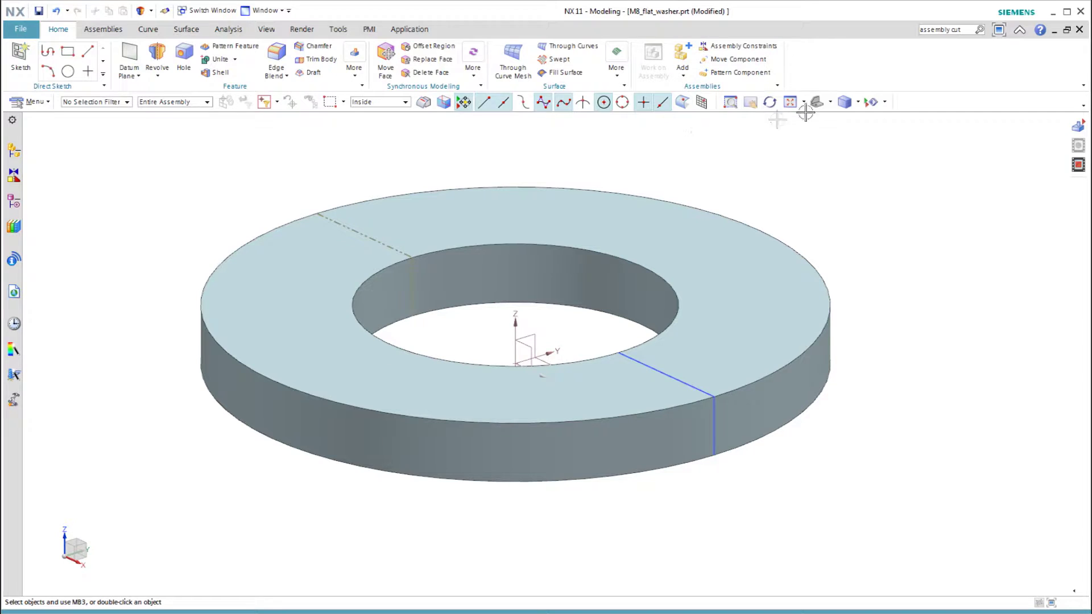
# Step: Hide all sketches so only the washer body and datum coordinate system are displayed
pyautogui.hotkey('ctrl', 'w')
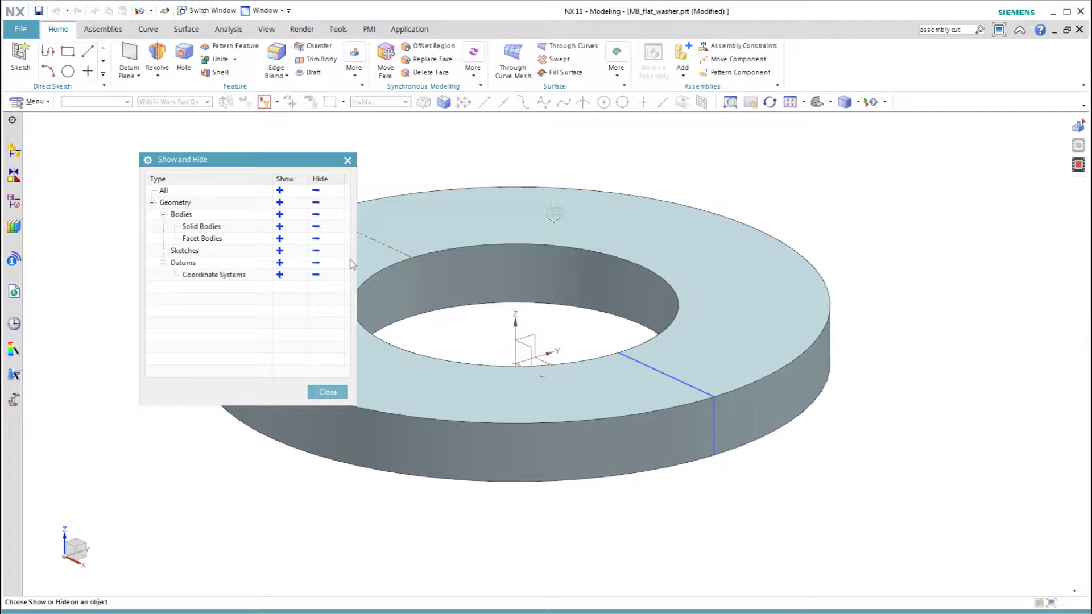
pyautogui.click(316, 250)
pyautogui.click(327, 392)
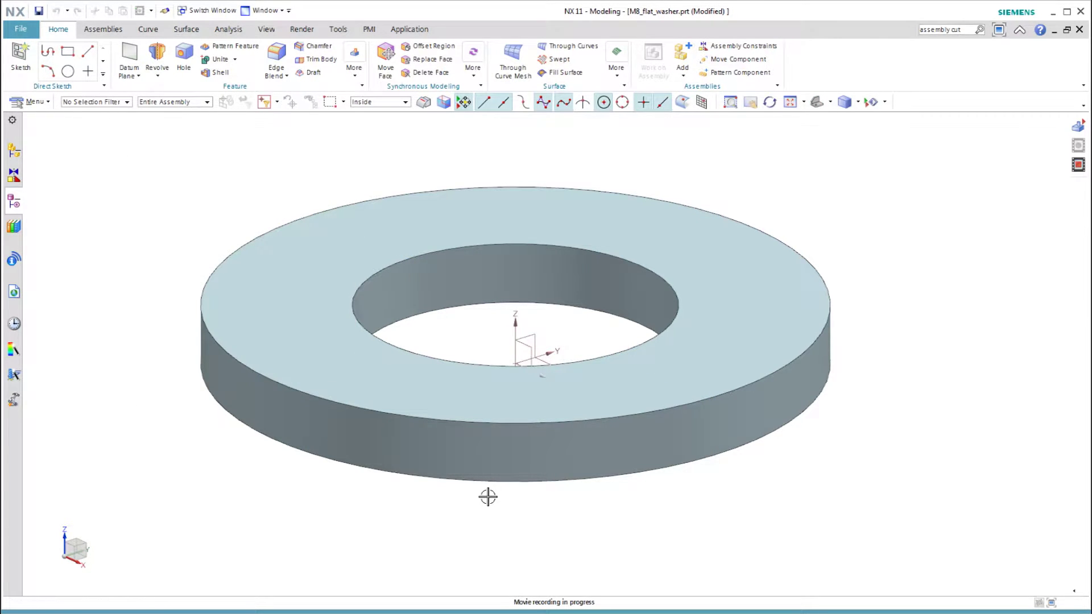
# Step: Delete the washer's sketch and Revolve feature from the model history, keeping the datum coordinate system
pyautogui.click(14, 203)
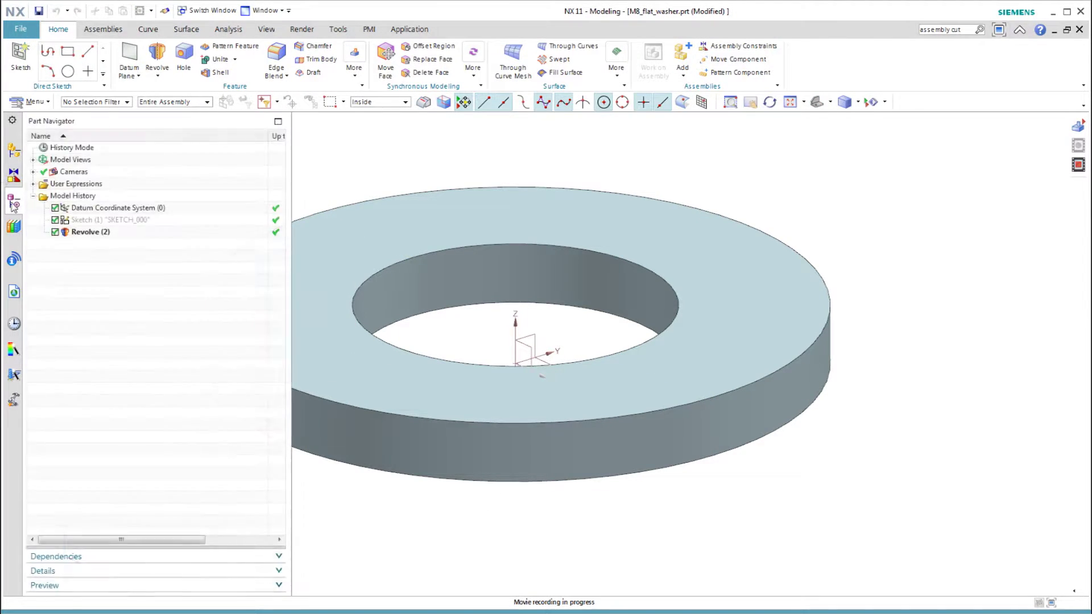
pyautogui.click(82, 221)
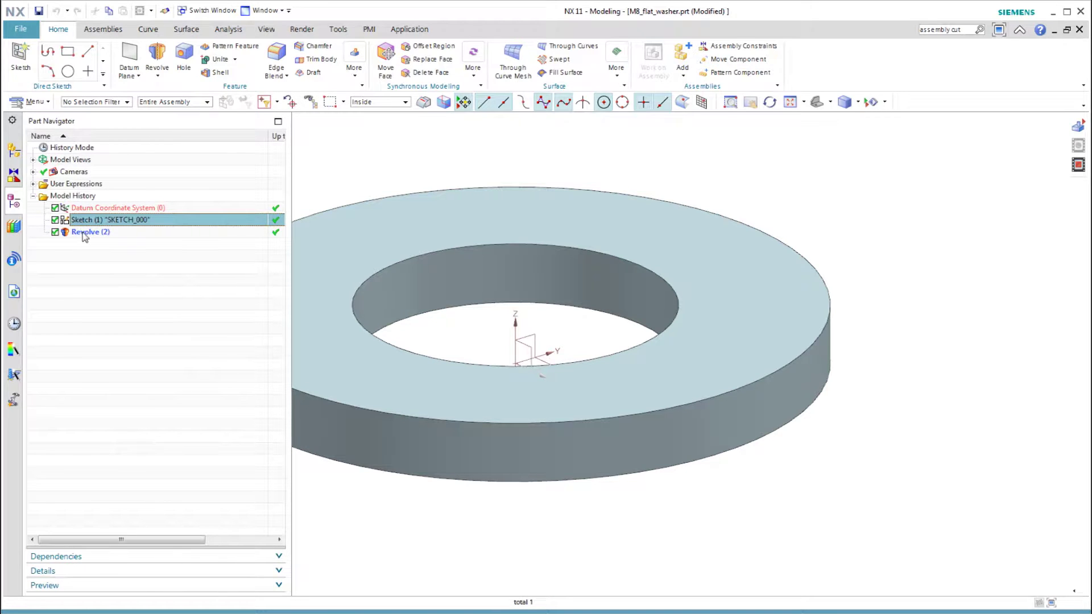
pyautogui.keyDown('ctrl'); pyautogui.click(85, 232); pyautogui.keyUp('ctrl')
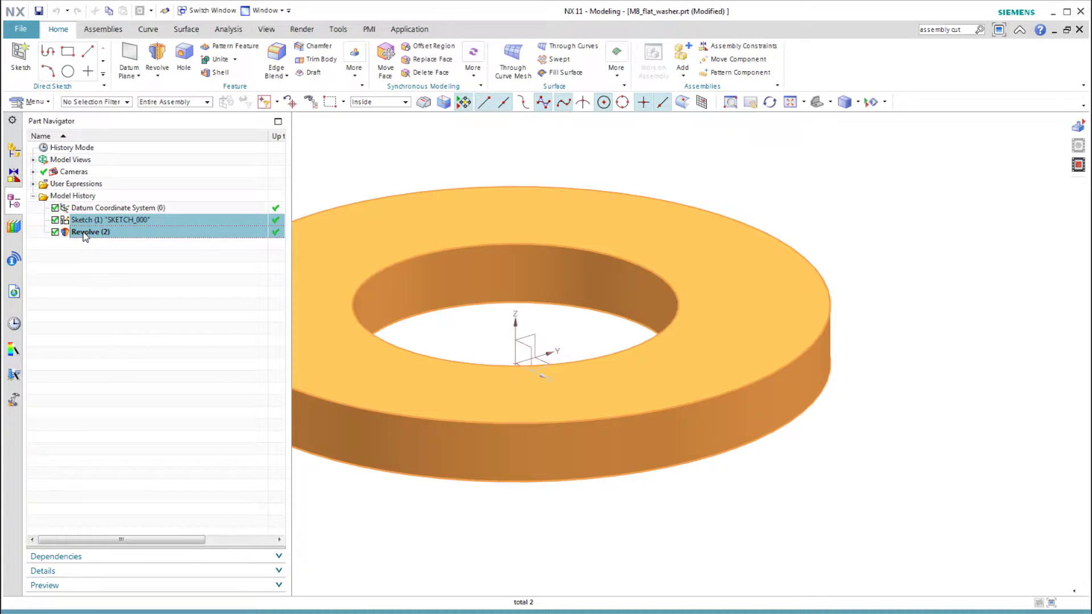
pyautogui.press('Delete')
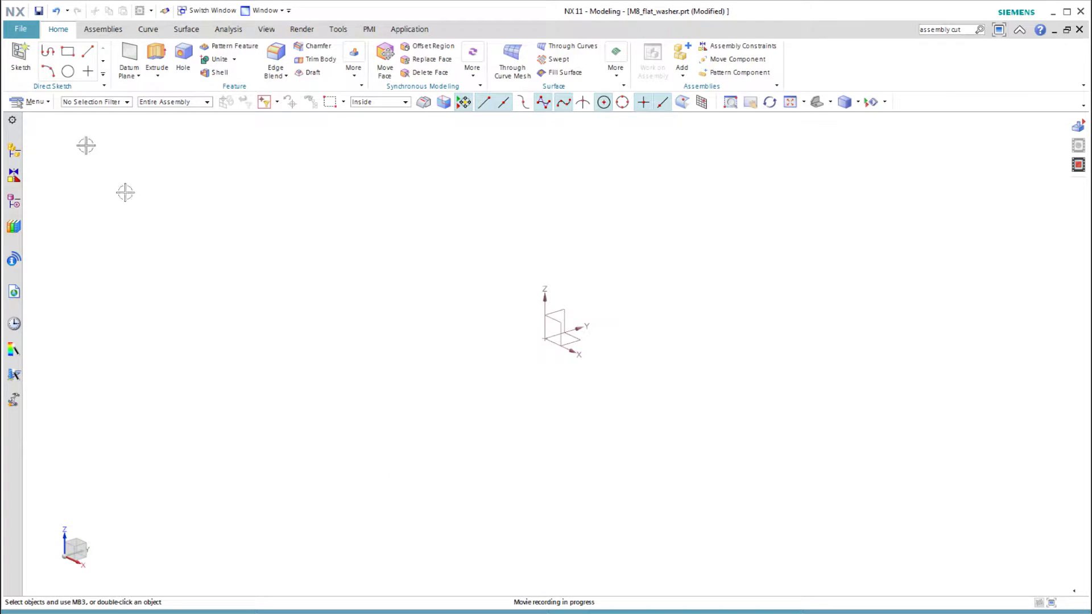
# Step: Start a sketch on the XY plane and draw two concentric circles at the origin, the outer about 7.6 mm in diameter
pyautogui.click(21, 57)
pyautogui.middleClick(417, 385)
pyautogui.click(153, 51)
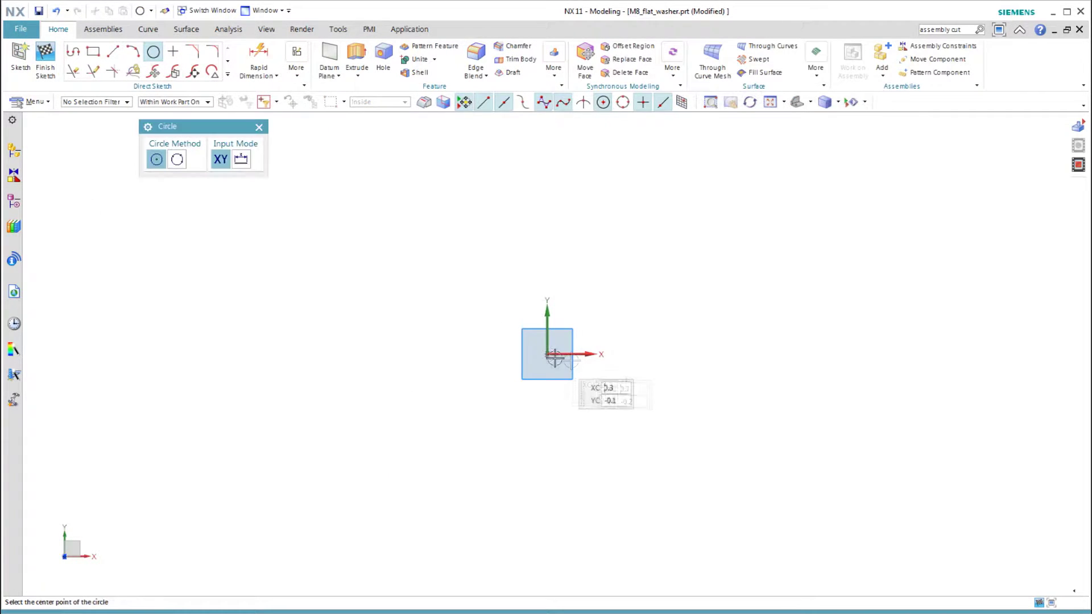
pyautogui.click(547, 354)
pyautogui.click(640, 335)
pyautogui.click(547, 354)
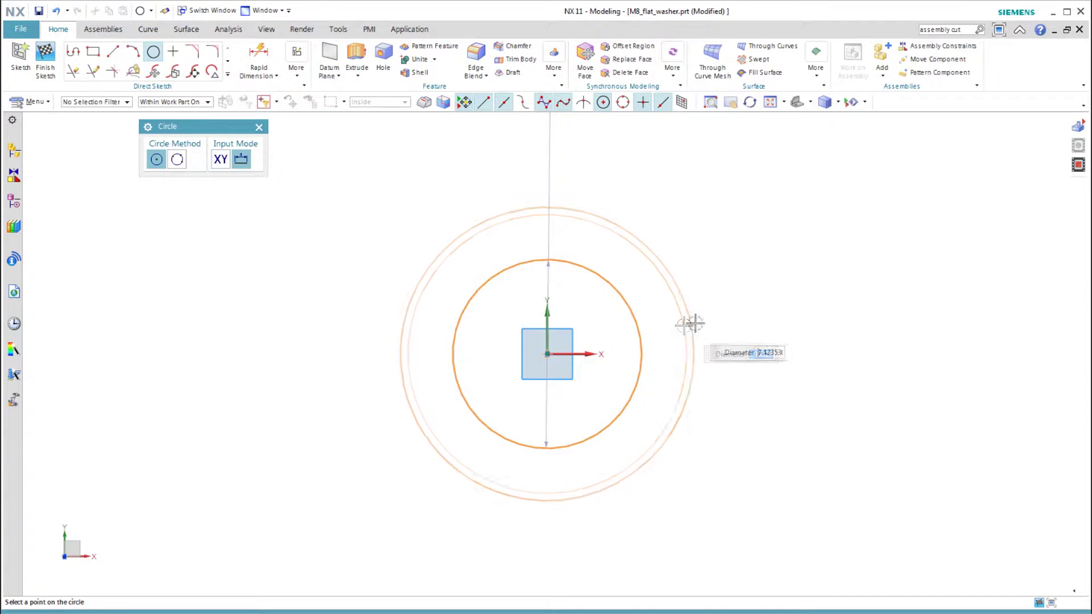
pyautogui.click(694, 321)
pyautogui.press('Escape')
# Step: Dimension the outer circle's diameter and set it to the expression od
pyautogui.press('d')
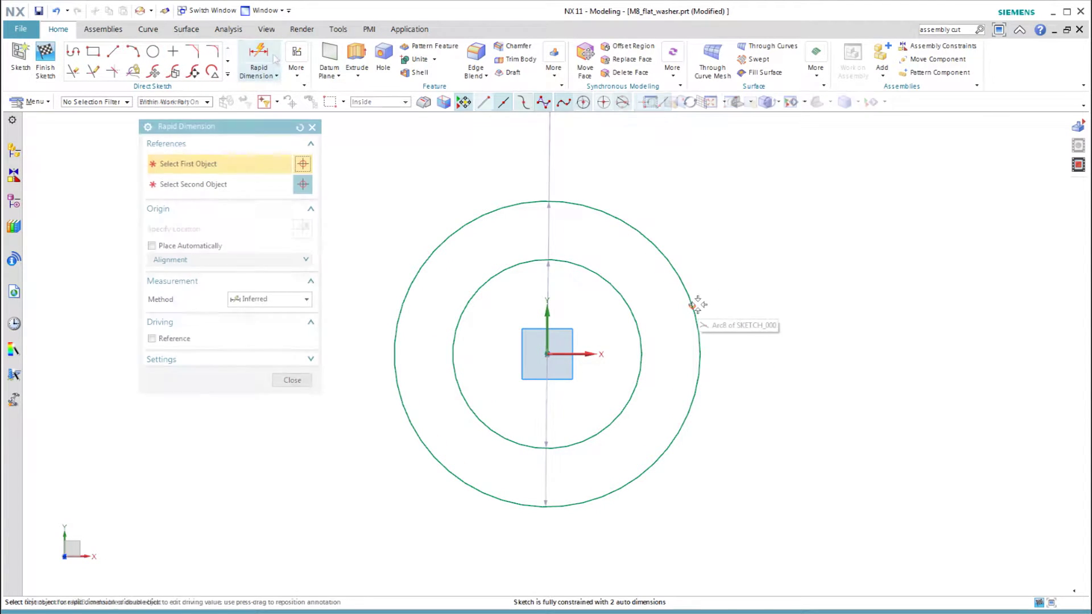
pyautogui.click(693, 305)
pyautogui.click(824, 293)
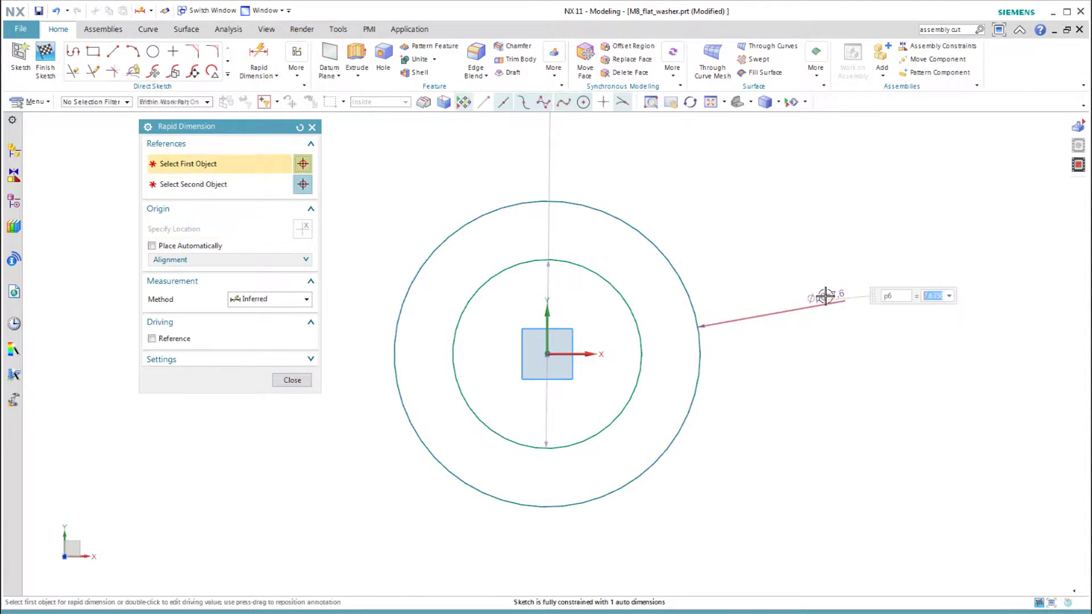
pyautogui.write('od')
pyautogui.press('Return')
# Step: Dimension the inner circle's diameter, set it to the expression id, and finish the sketch
pyautogui.click(735, 291)
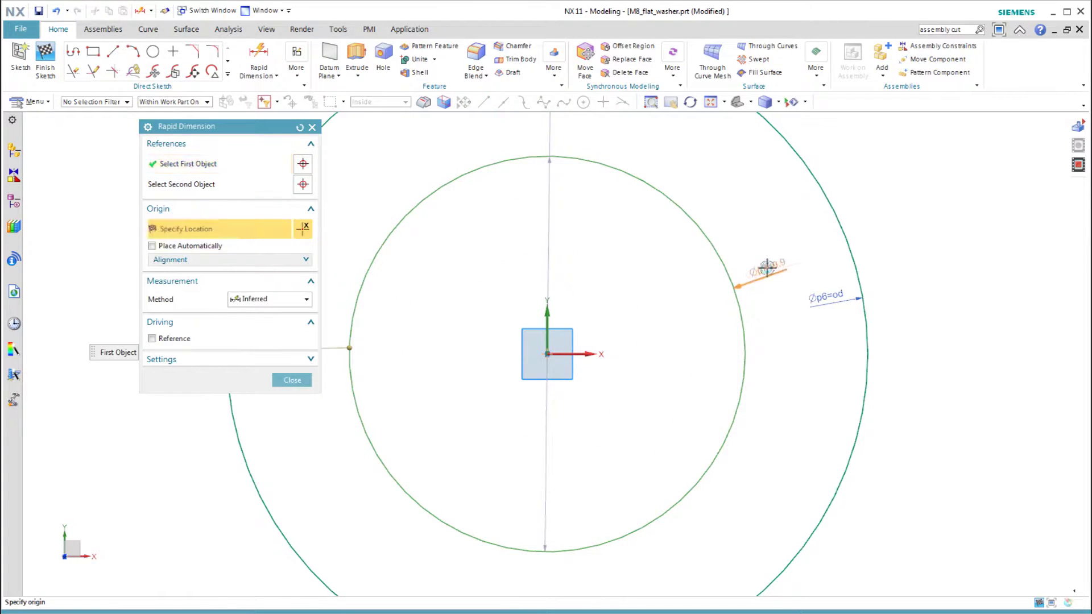
pyautogui.click(768, 264)
pyautogui.write('id')
pyautogui.press('Return')
pyautogui.write('id')
pyautogui.press('Return')
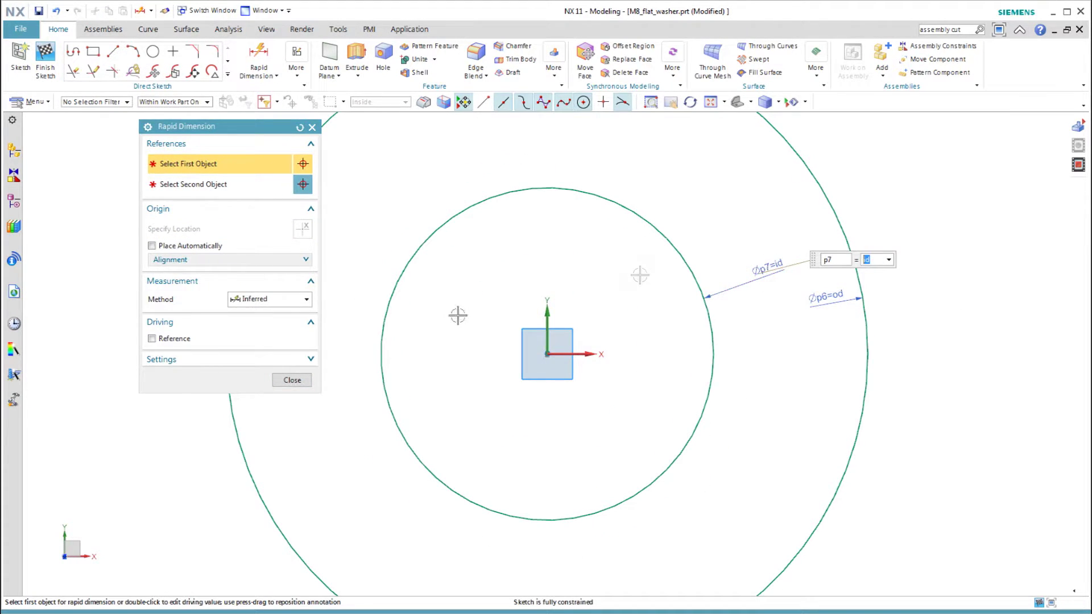
pyautogui.press('Escape')
pyautogui.scroll(-4, 897, 254)
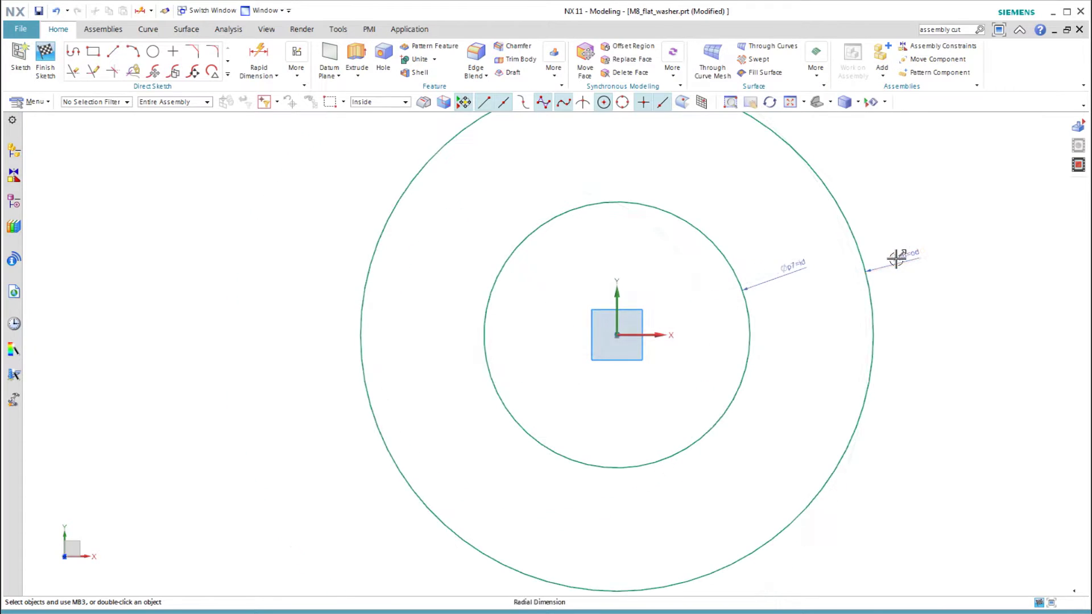
pyautogui.hotkey('ctrl', 'q')
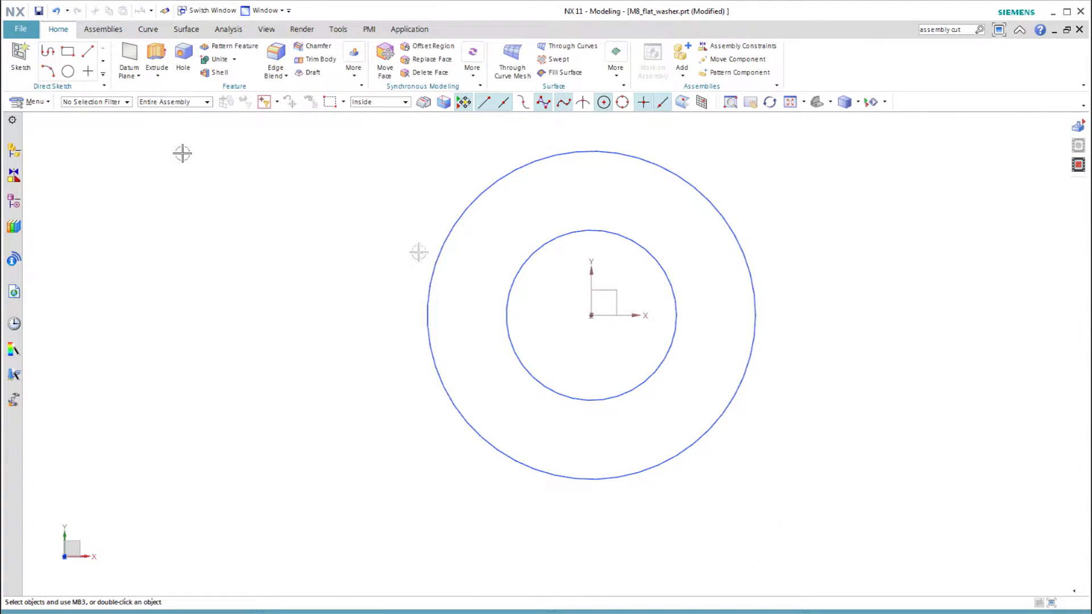
# Step: Extrude the ring region between the two circles from 0 to the expression thk
pyautogui.click(157, 73)
pyautogui.press('x')
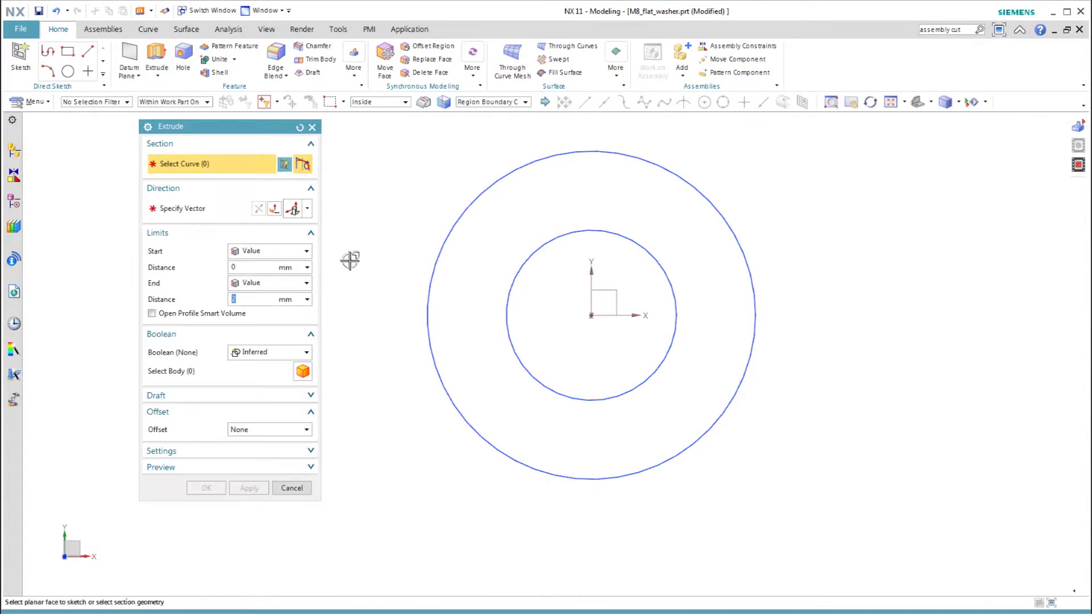
pyautogui.moveTo(349, 260); pyautogui.dragTo(462, 118, button='middle')
pyautogui.click(504, 260)
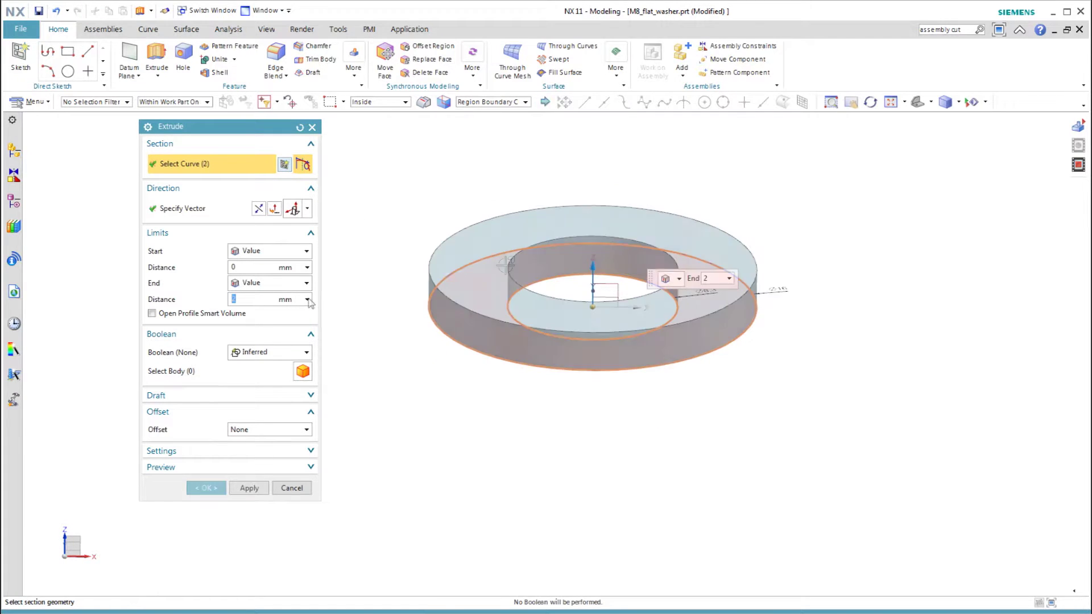
pyautogui.write('th')
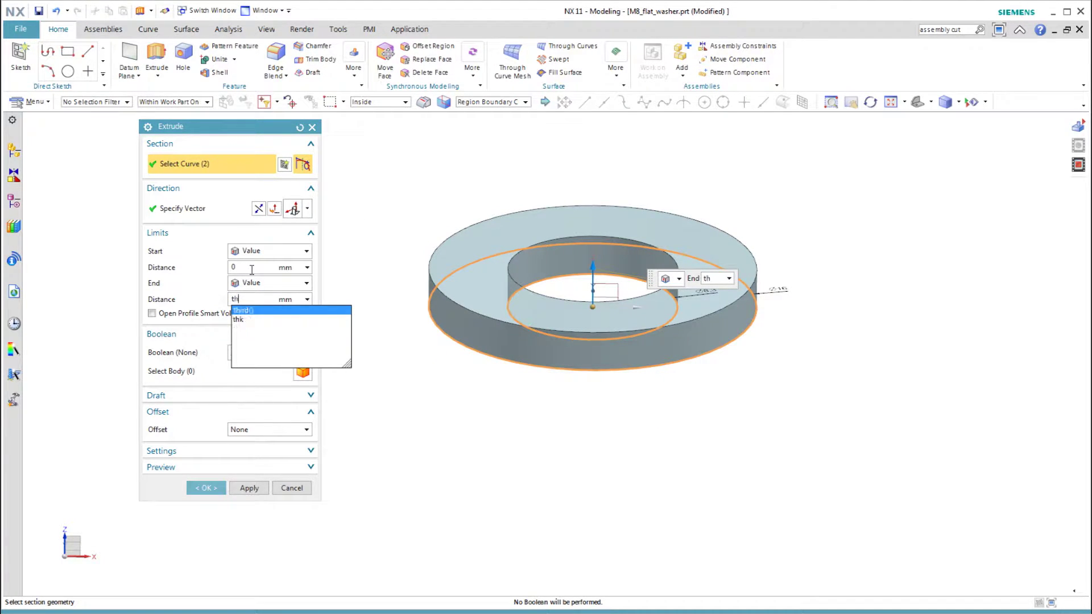
pyautogui.write('k')
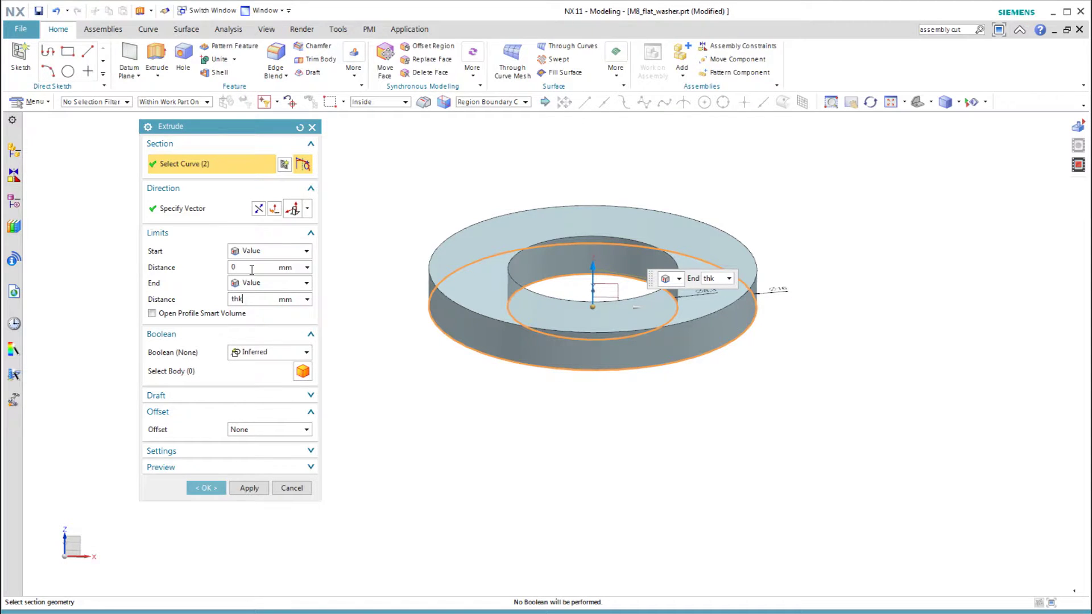
pyautogui.press('Return')
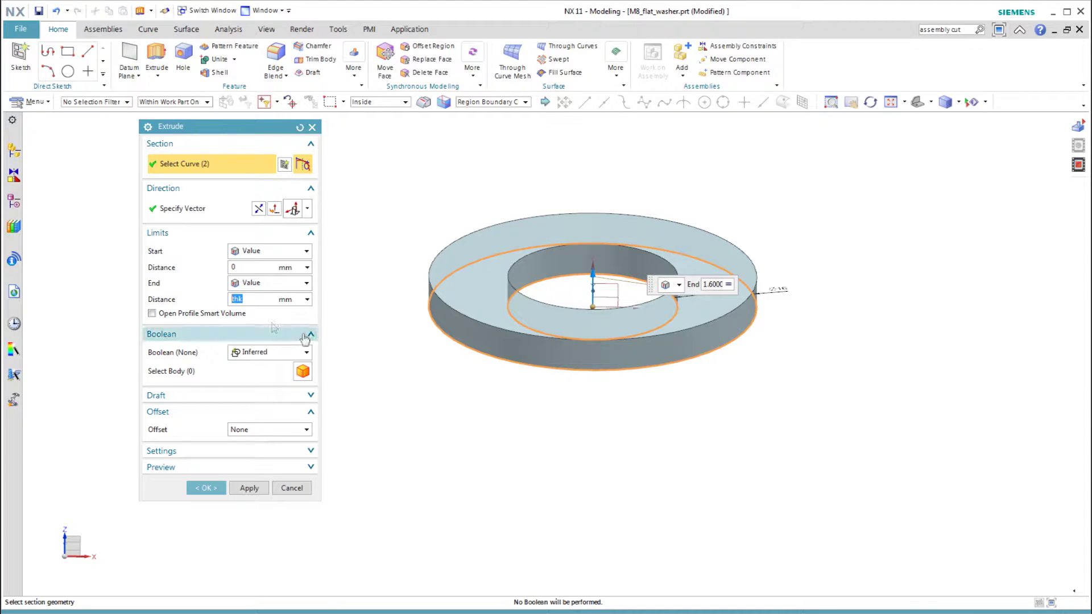
pyautogui.middleClick(371, 329)
pyautogui.keyDown('shift'); pyautogui.moveTo(358, 320); pyautogui.dragTo(285, 383, button='middle'); pyautogui.keyUp('shift')
pyautogui.press('Home')
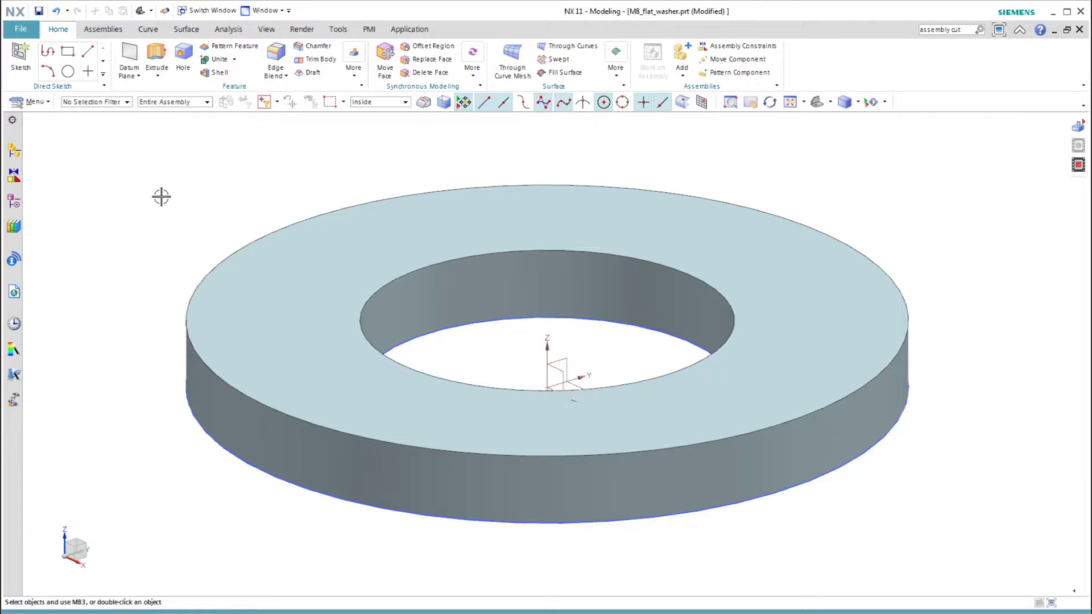
# Step: In the washer's expressions, set id to 44.8 mm and od to 46 mm
pyautogui.click(1079, 165)
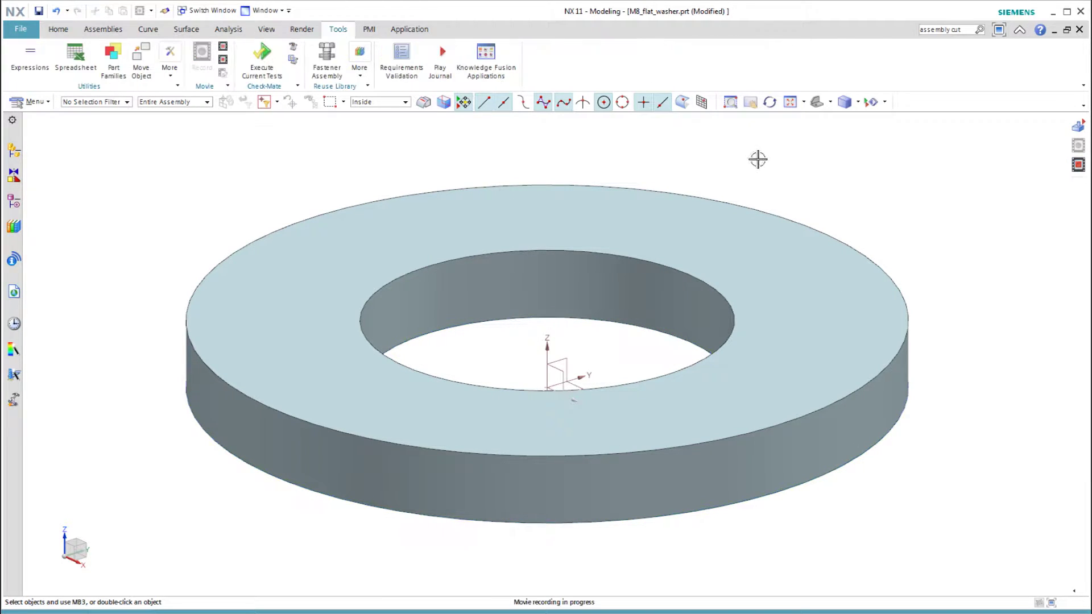
pyautogui.hotkey('ctrl', 'e')
pyautogui.click(409, 174)
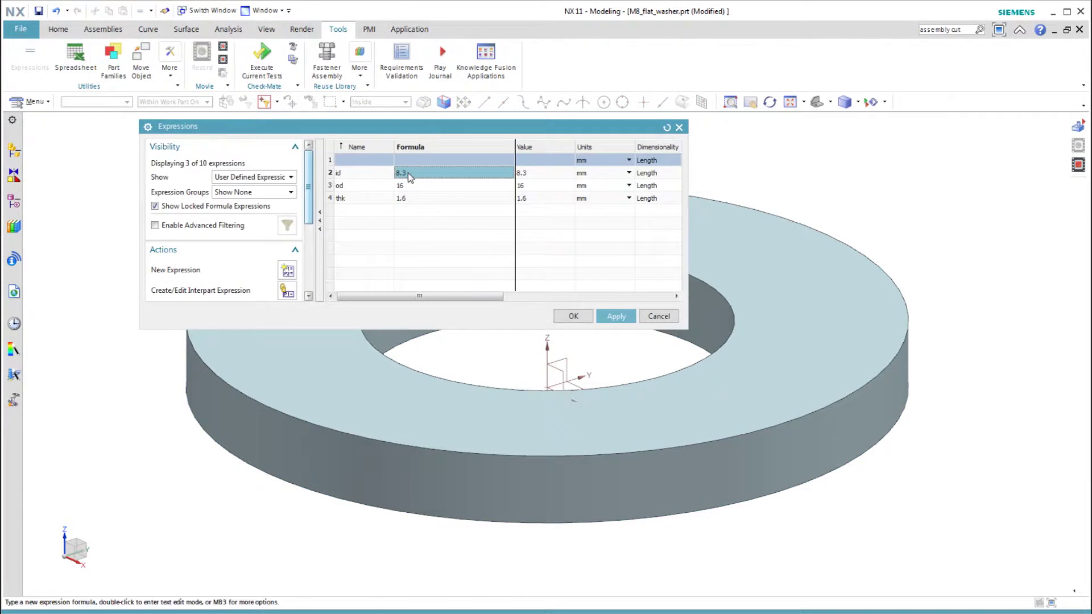
pyautogui.doubleClick(409, 174)
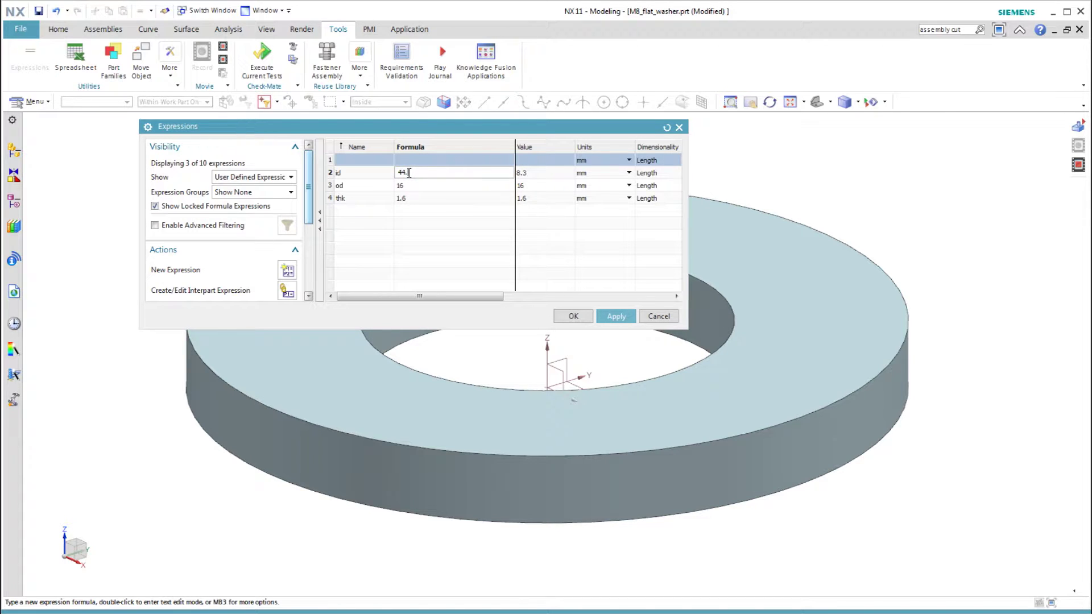
pyautogui.write('44.8')
pyautogui.press('Return')
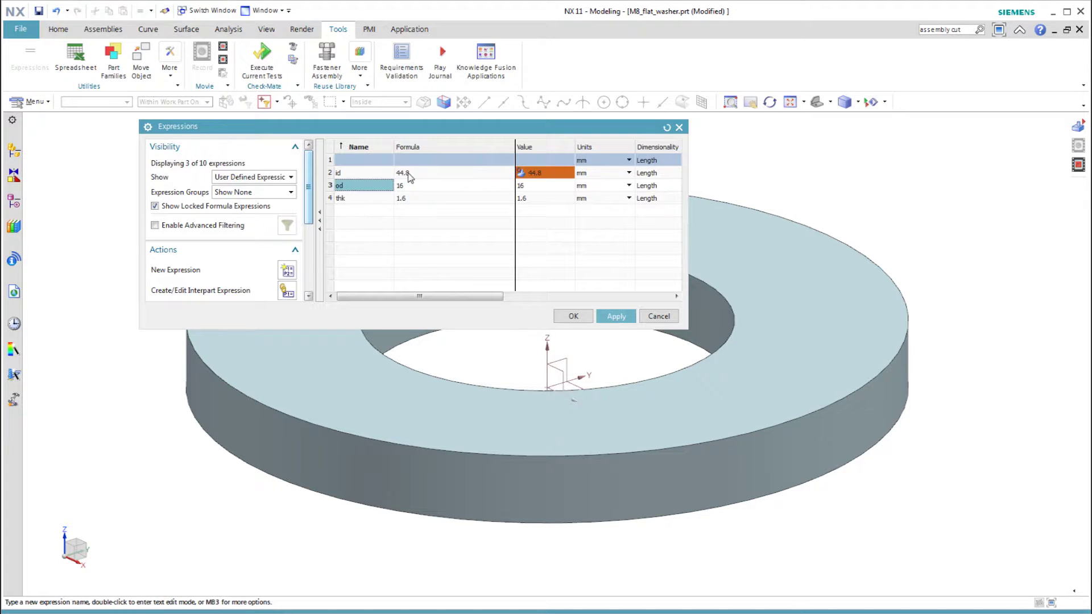
pyautogui.doubleClick(404, 190)
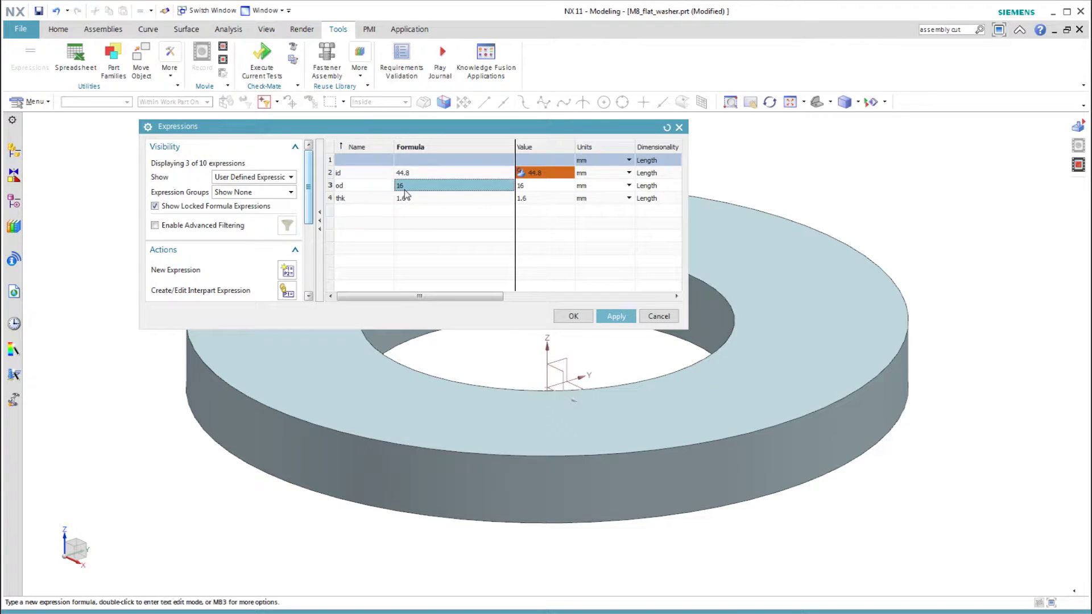
pyautogui.write('46')
pyautogui.press('Tab')
# Step: Set the thk expression to 400 mm, apply the expression changes to the body, and fit it in view
pyautogui.click(419, 199)
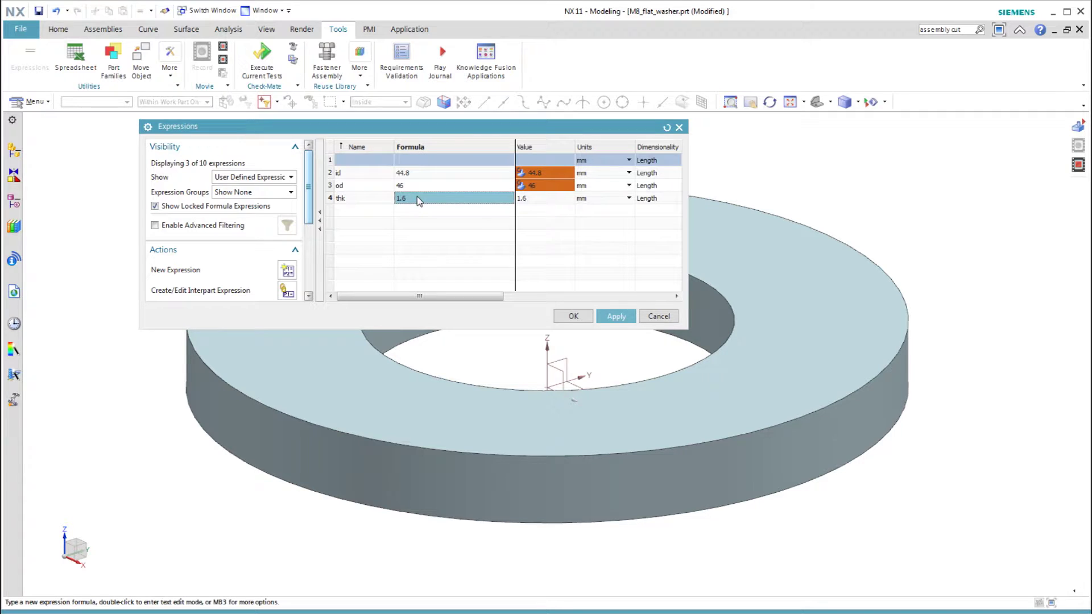
pyautogui.doubleClick(420, 199)
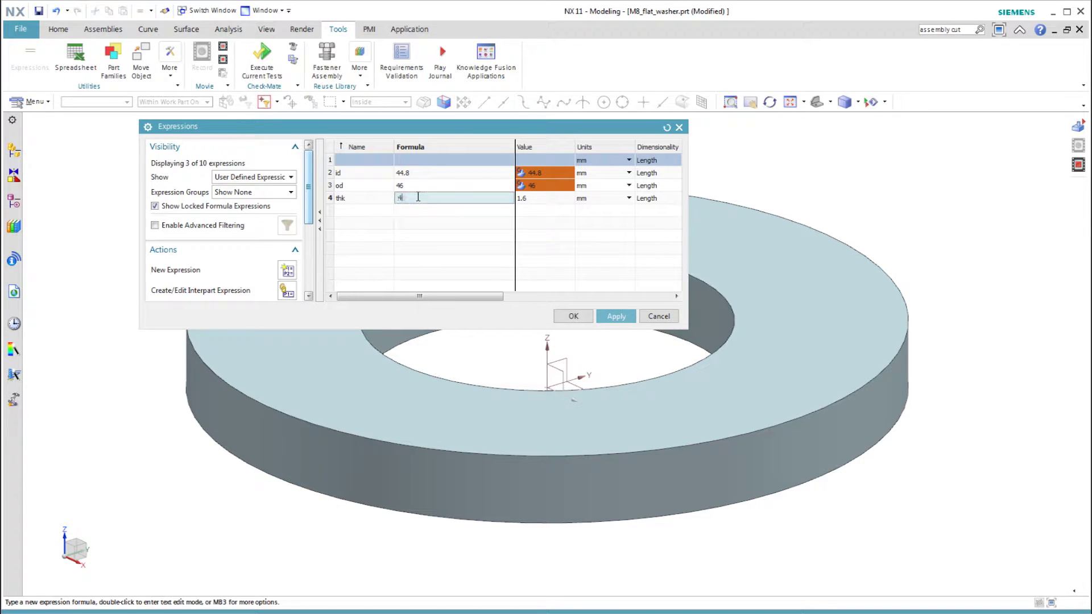
pyautogui.write('4')
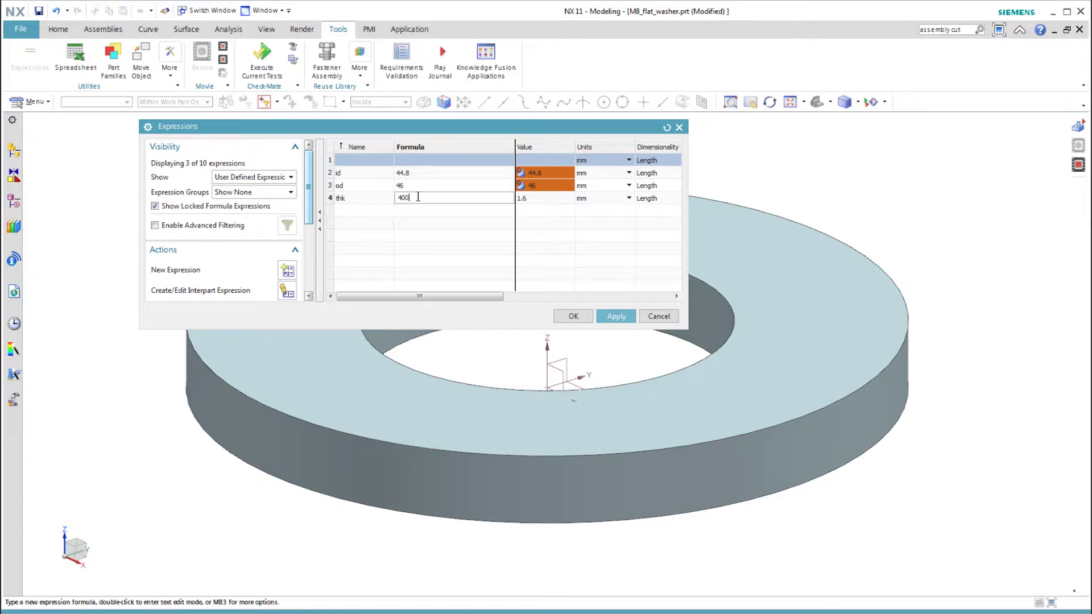
pyautogui.press('Return')
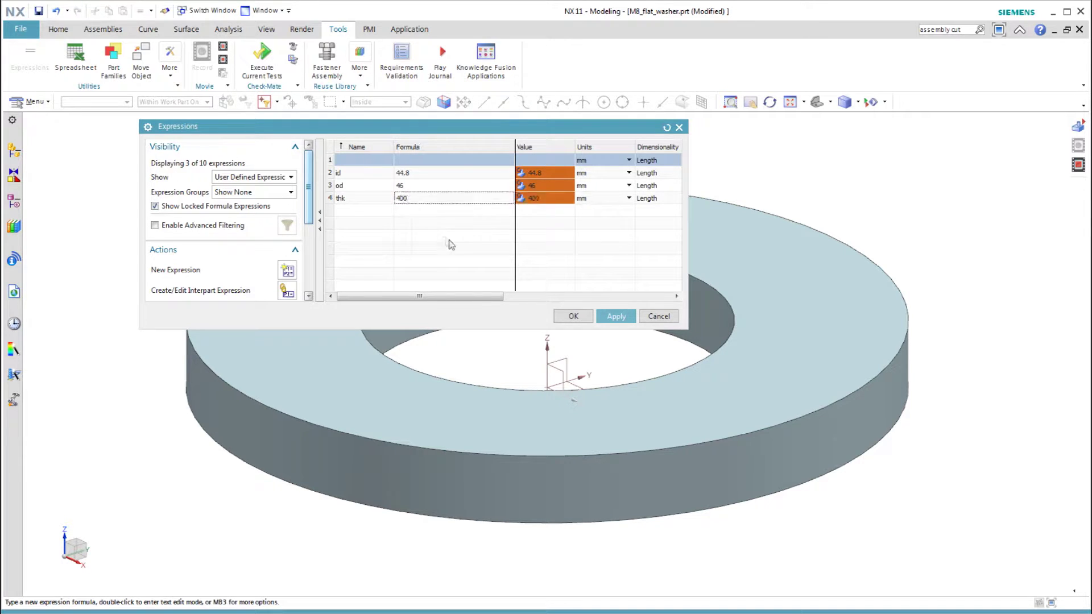
pyautogui.click(618, 318)
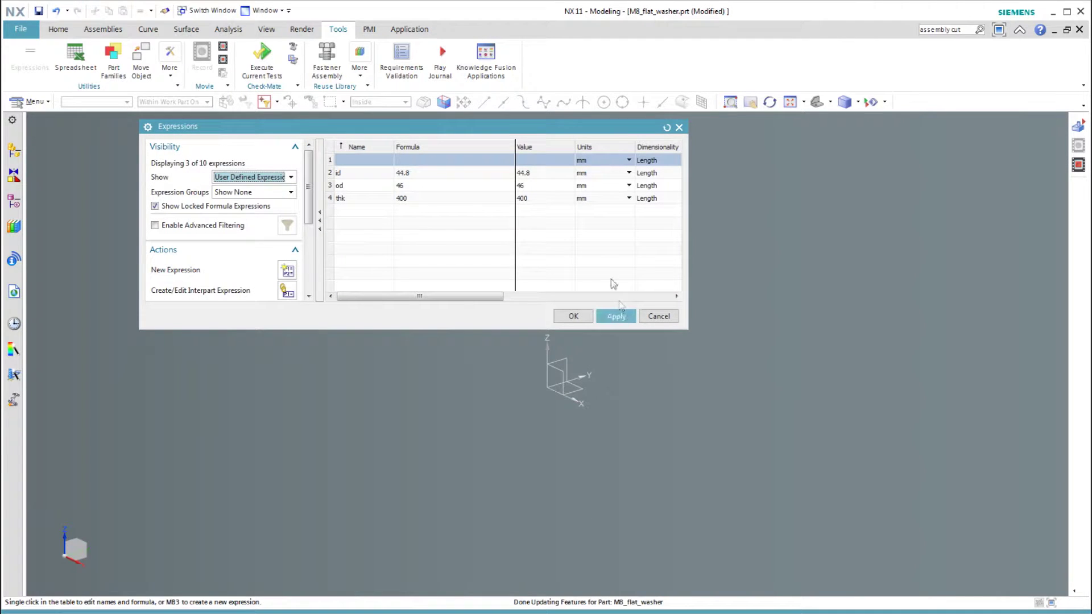
pyautogui.click(576, 318)
pyautogui.hotkey('ctrl', 'f')
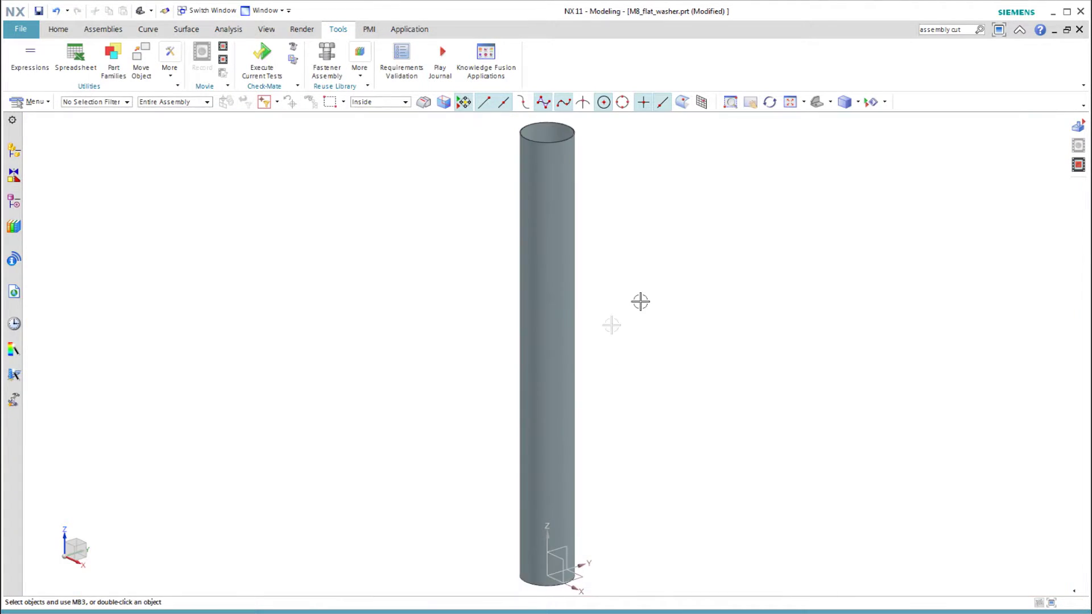
pyautogui.scroll(-1, 641, 302)
pyautogui.moveTo(641, 302)
pyautogui.mouseDown(button='middle')
pyautogui.moveTo(640, 340)
pyautogui.moveTo(646, 307)
pyautogui.mouseUp(button='middle')
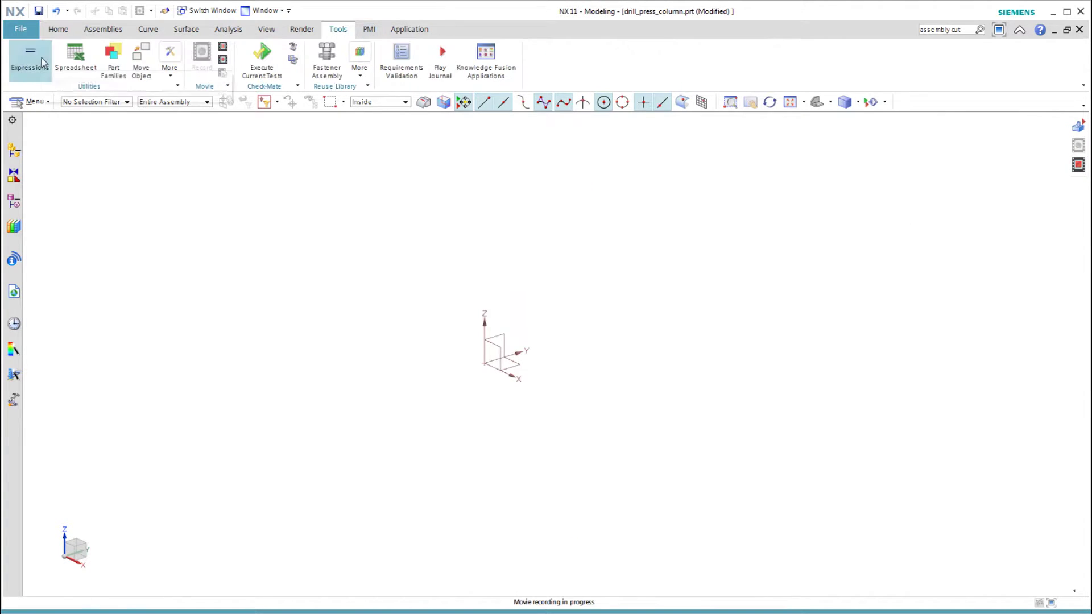
# Step: Create the column's length expressions od = 46 mm, wall = 1.2 mm and length = 400 mm
pyautogui.hotkey('ctrl', 'e')
pyautogui.write('od46')
pyautogui.press('Return')
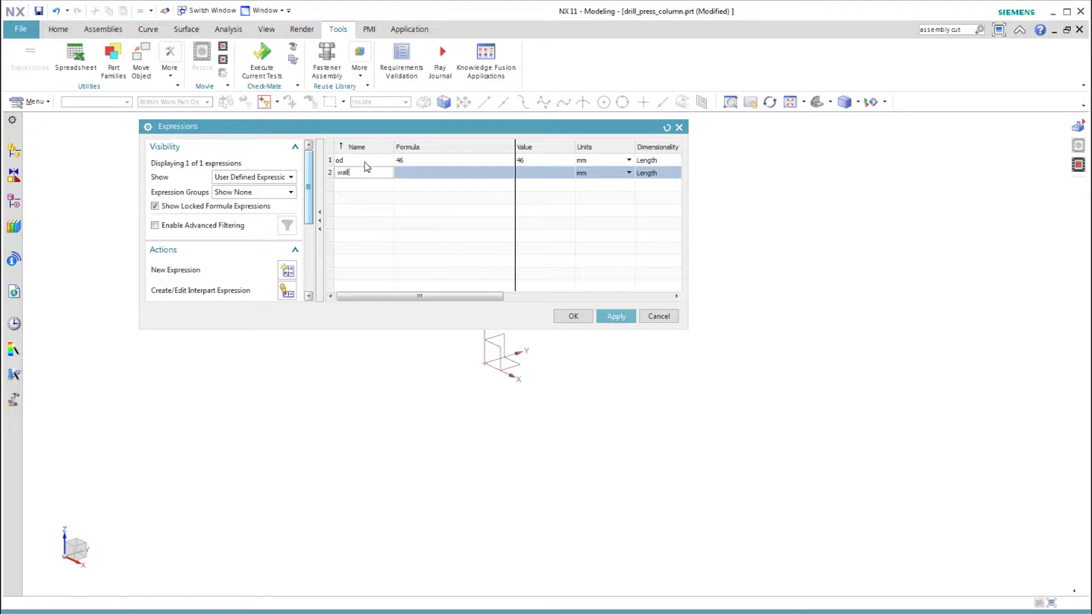
pyautogui.press('Return')
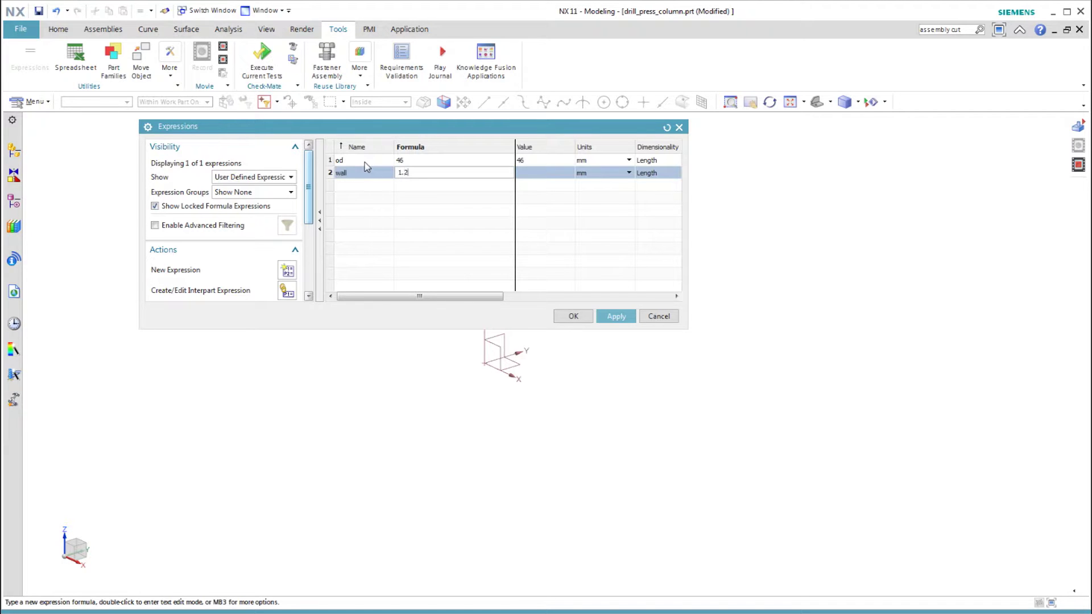
pyautogui.press('Return')
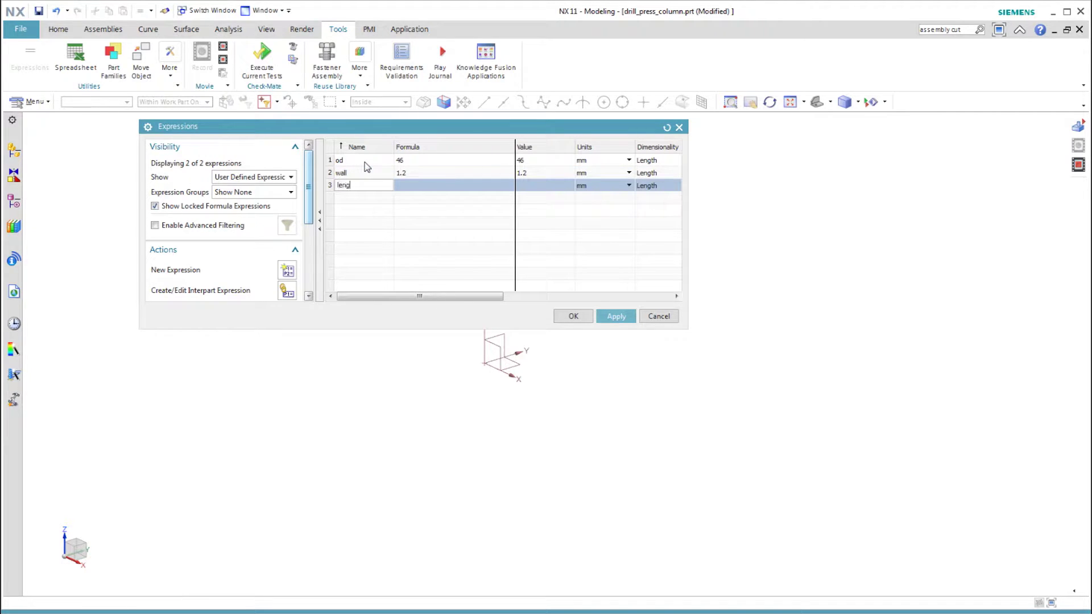
pyautogui.write('length')
pyautogui.press('Return')
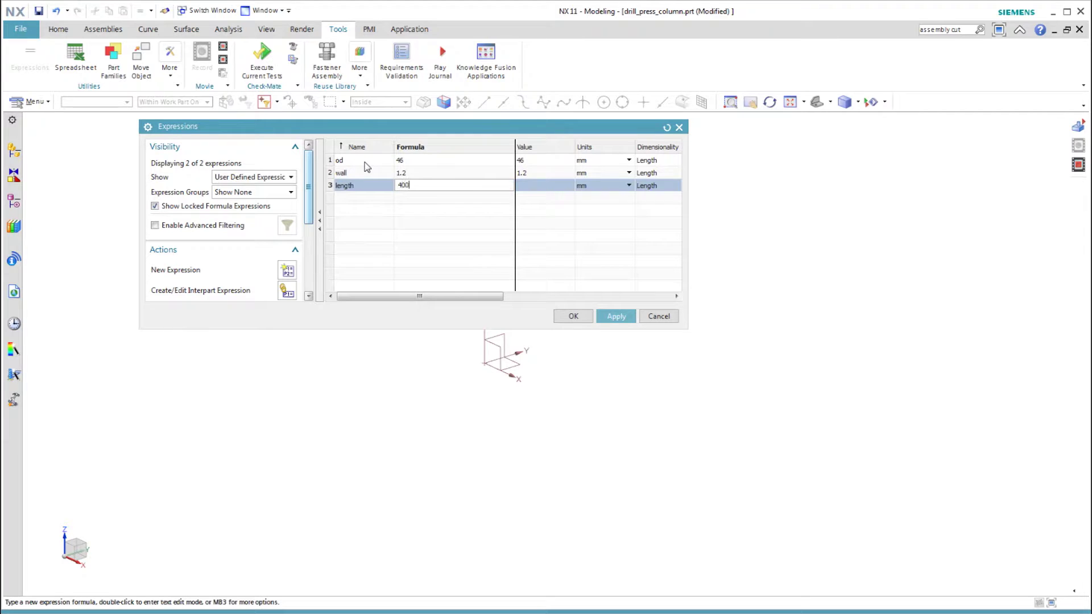
pyautogui.press('Return')
pyautogui.click(572, 318)
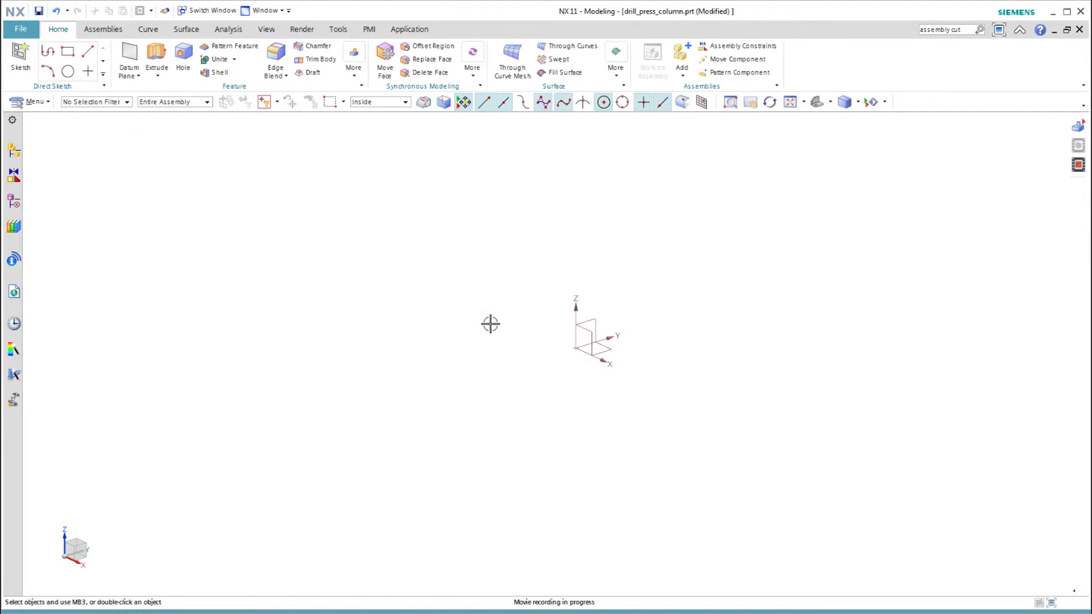
# Step: Start a sketch on the XY plane and draw a circle centred on the origin
pyautogui.click(21, 57)
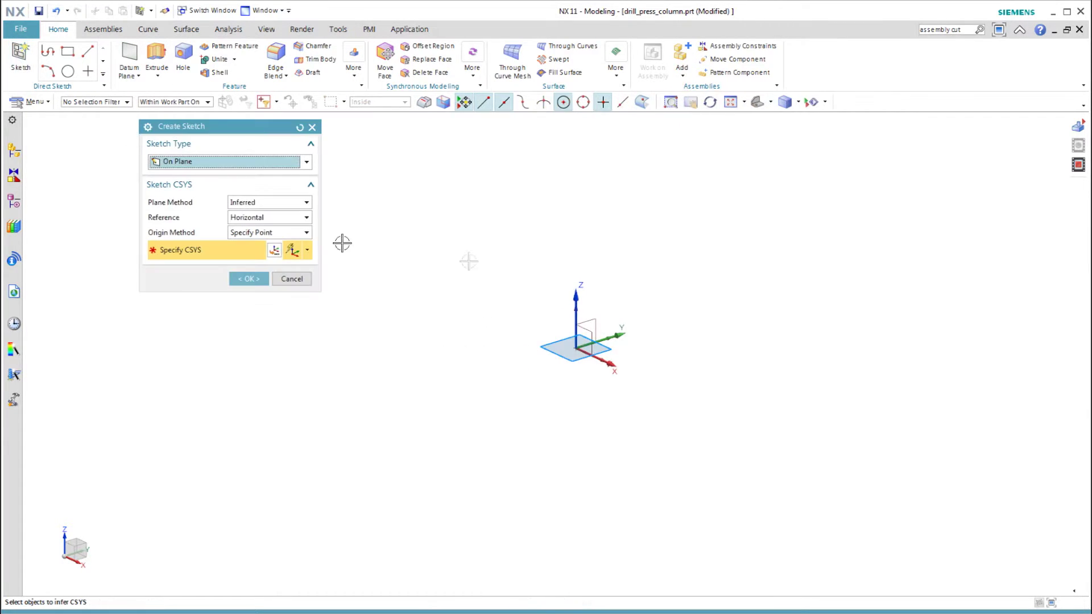
pyautogui.middleClick(534, 263)
pyautogui.press('o')
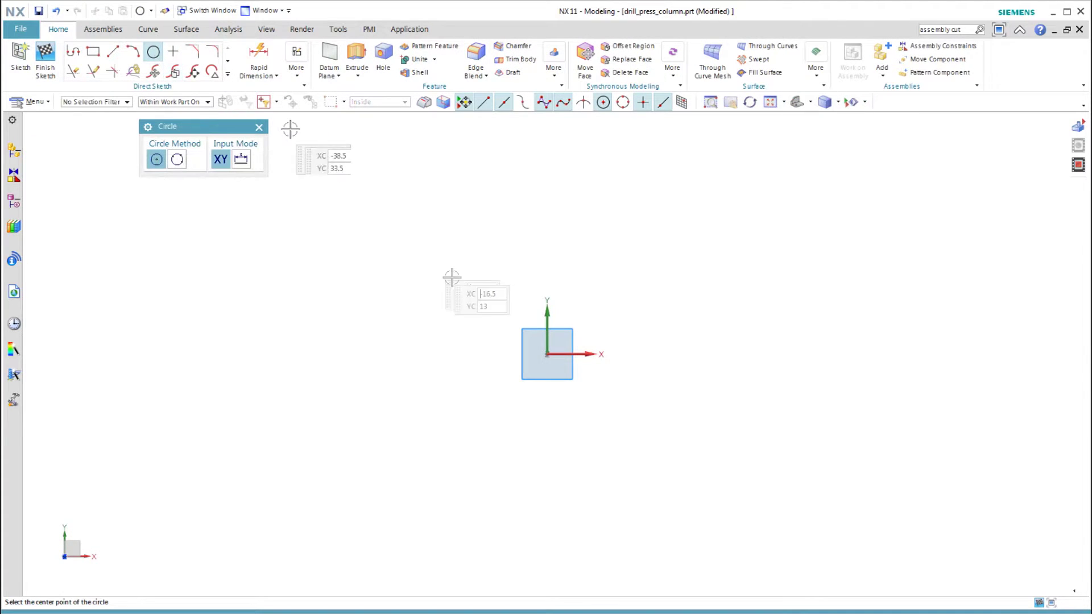
pyautogui.click(547, 353)
pyautogui.click(658, 313)
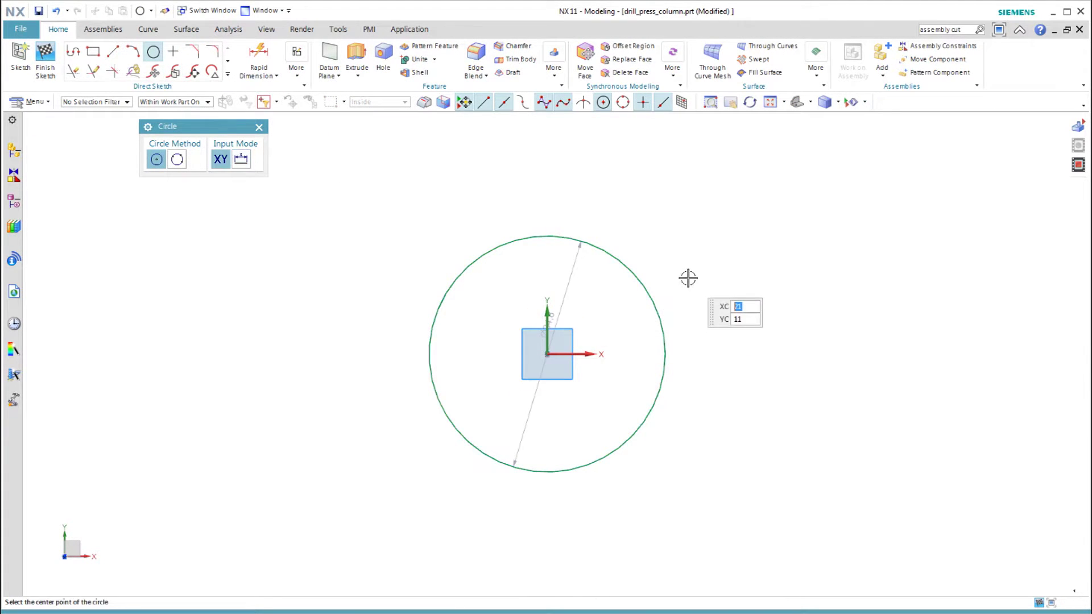
pyautogui.middleClick(690, 275)
# Step: Dimension the circle's diameter, set it to the expression od, and finish the sketch
pyautogui.press('d')
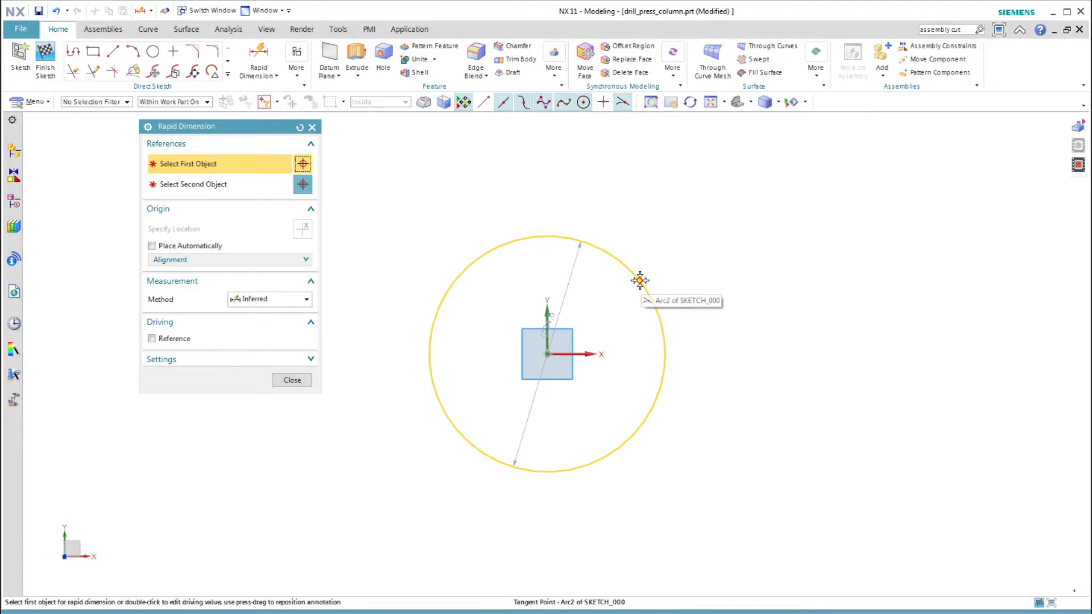
pyautogui.click(640, 279)
pyautogui.click(703, 263)
pyautogui.write('od')
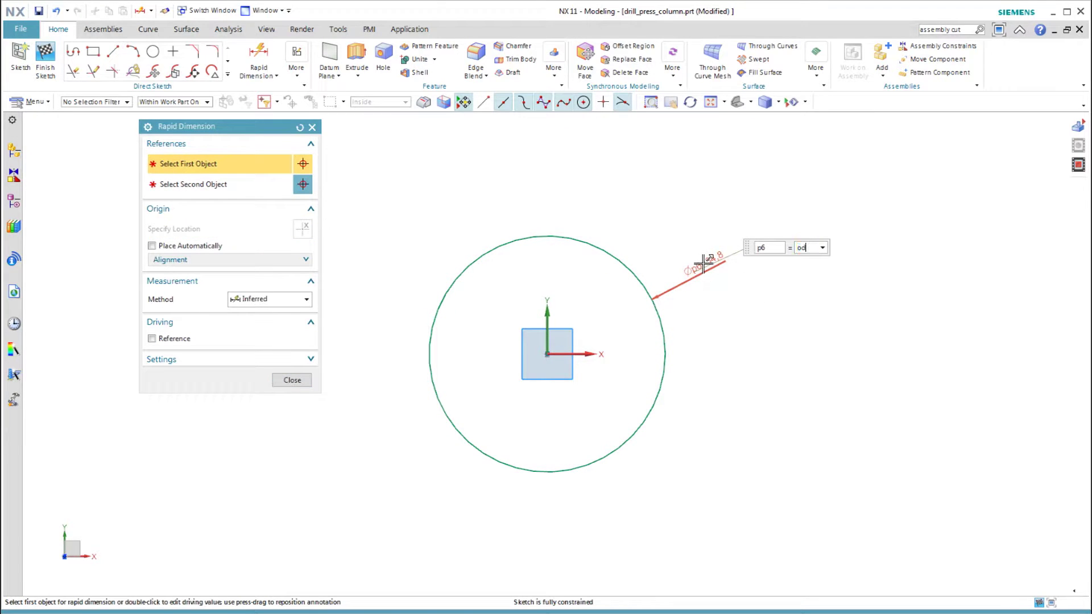
pyautogui.press('Return')
pyautogui.click(303, 380)
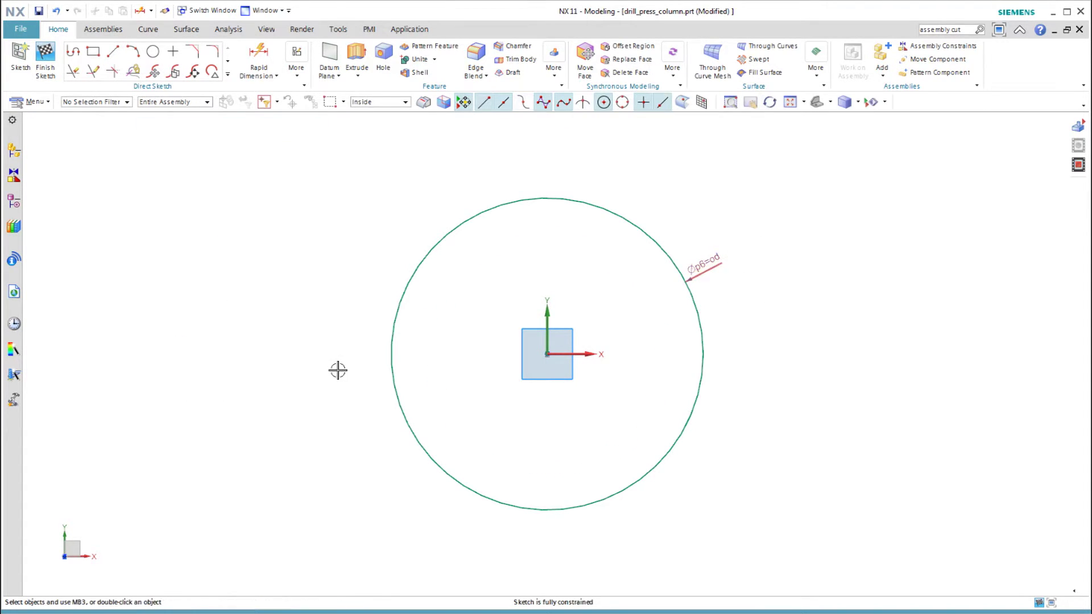
pyautogui.moveTo(337, 368); pyautogui.dragTo(337, 328, button='middle')
pyautogui.rightClick(336, 328)
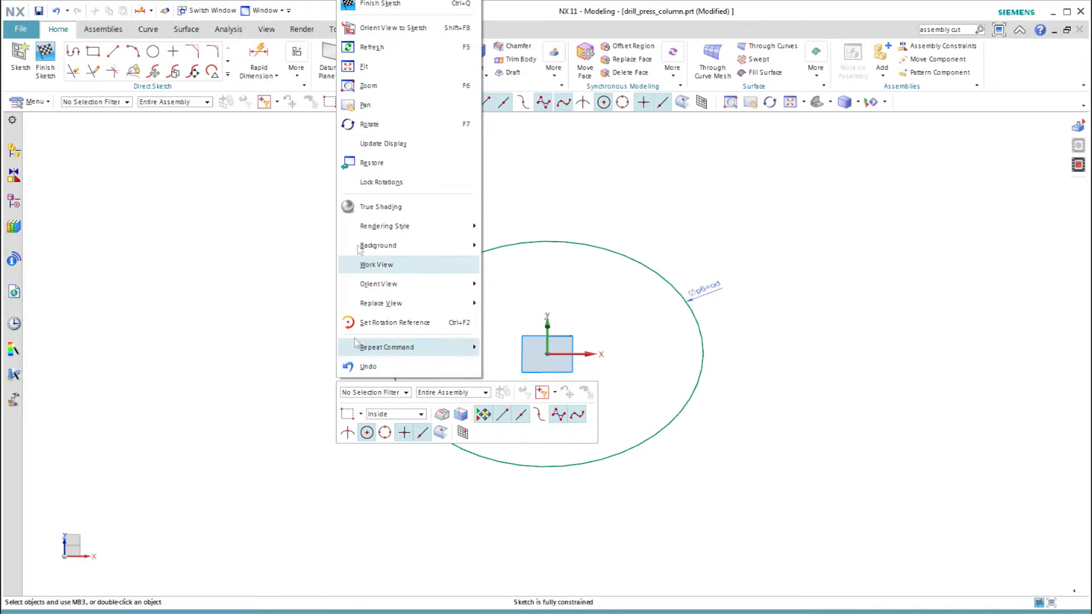
pyautogui.click(364, 4)
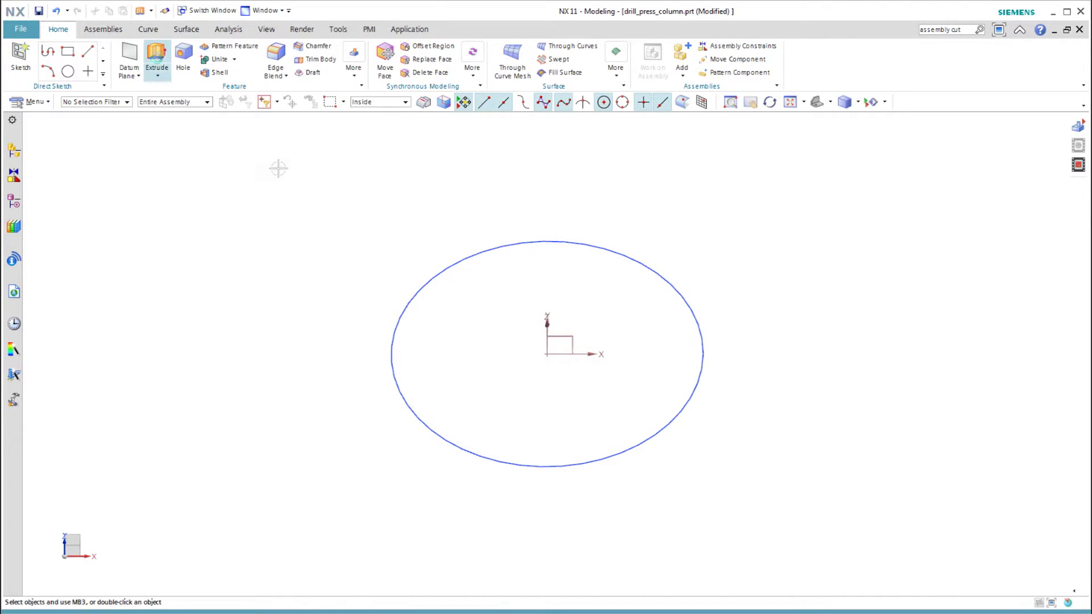
# Step: Set up an extrusion of the circle as a single curve, from 0 to the expression length
pyautogui.click(156, 57)
pyautogui.click(475, 102)
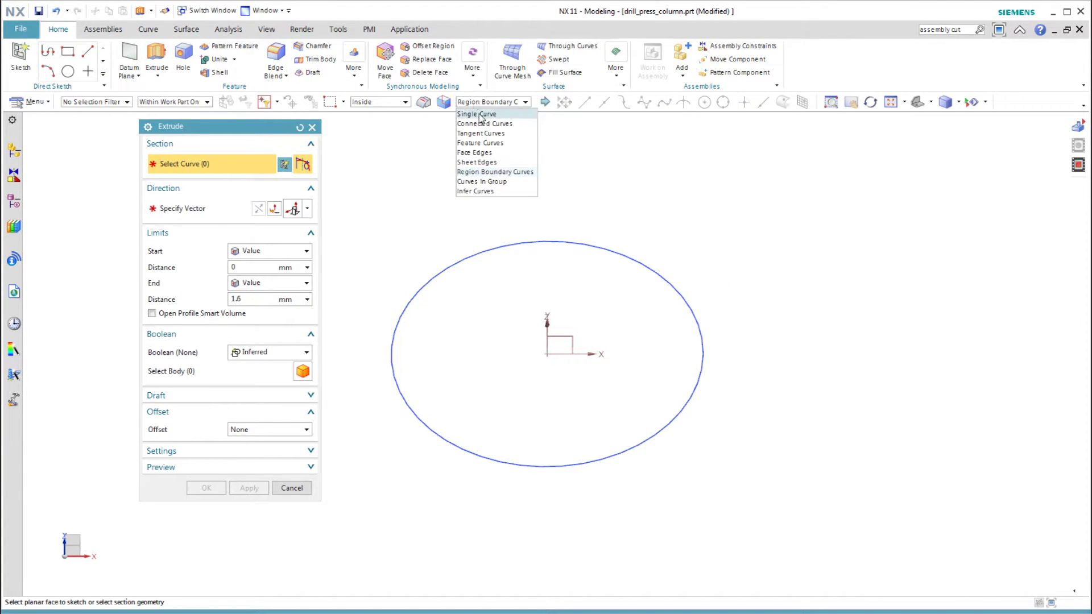
pyautogui.click(477, 114)
pyautogui.click(587, 244)
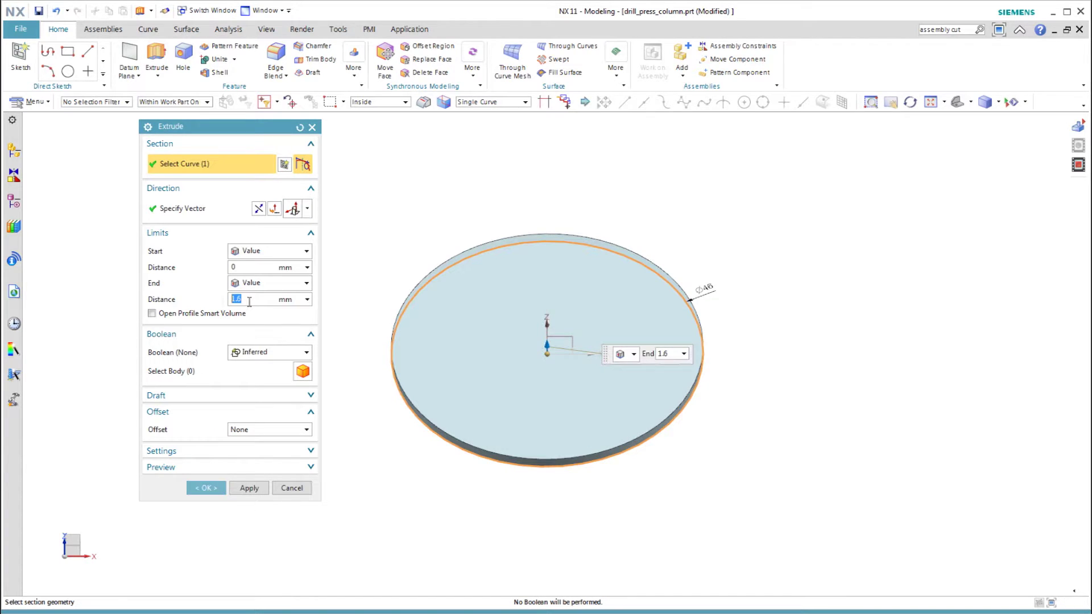
pyautogui.write('ngth')
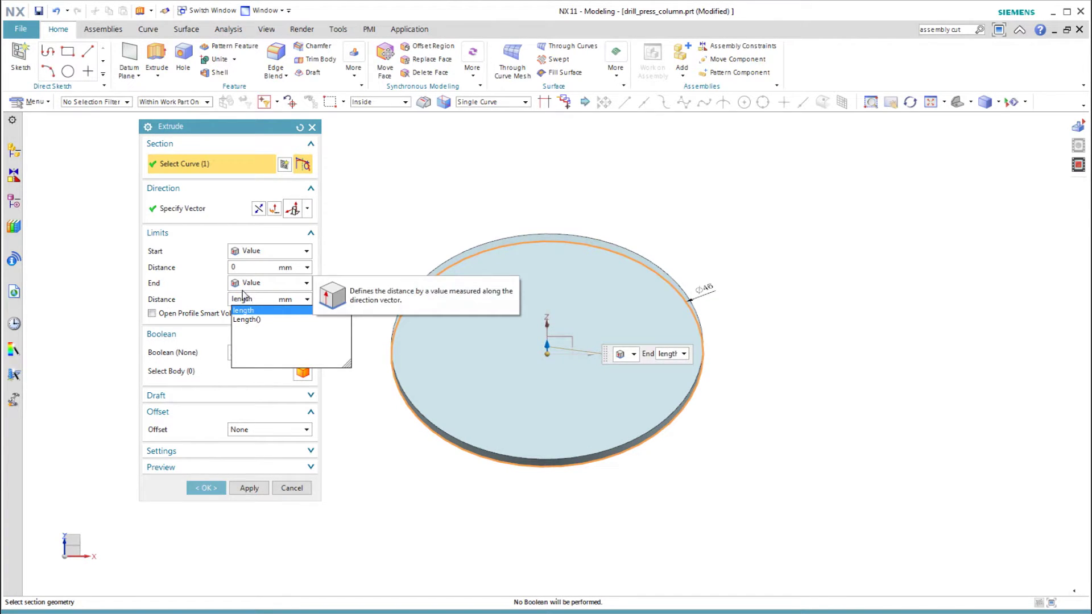
pyautogui.click(241, 313)
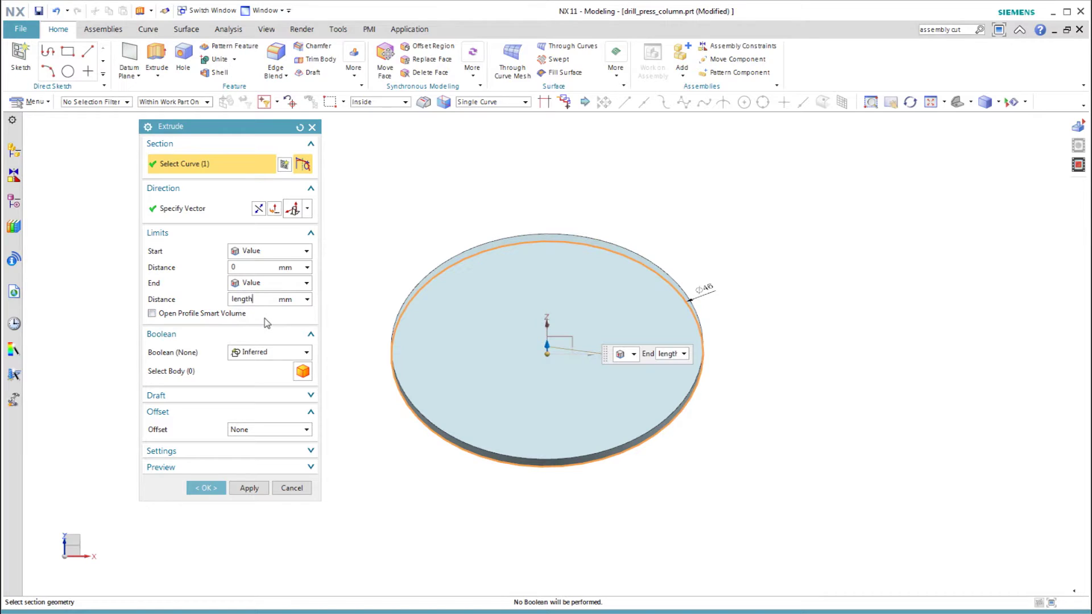
# Step: Add a two-sided offset from 0 to -wall to the extrusion and create the tubular column
pyautogui.click(307, 430)
pyautogui.click(272, 460)
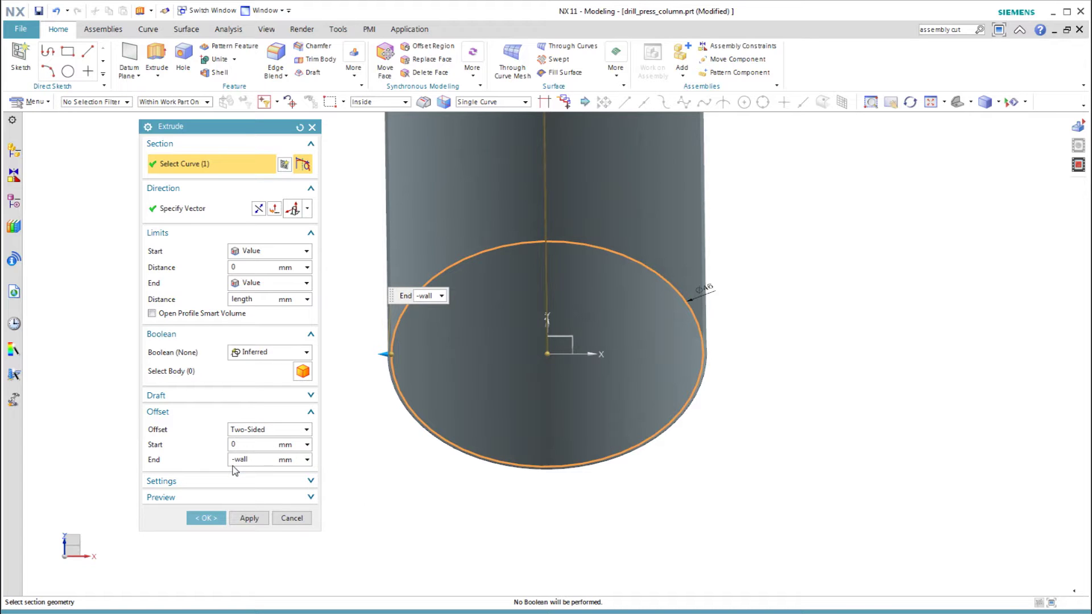
pyautogui.press('Return')
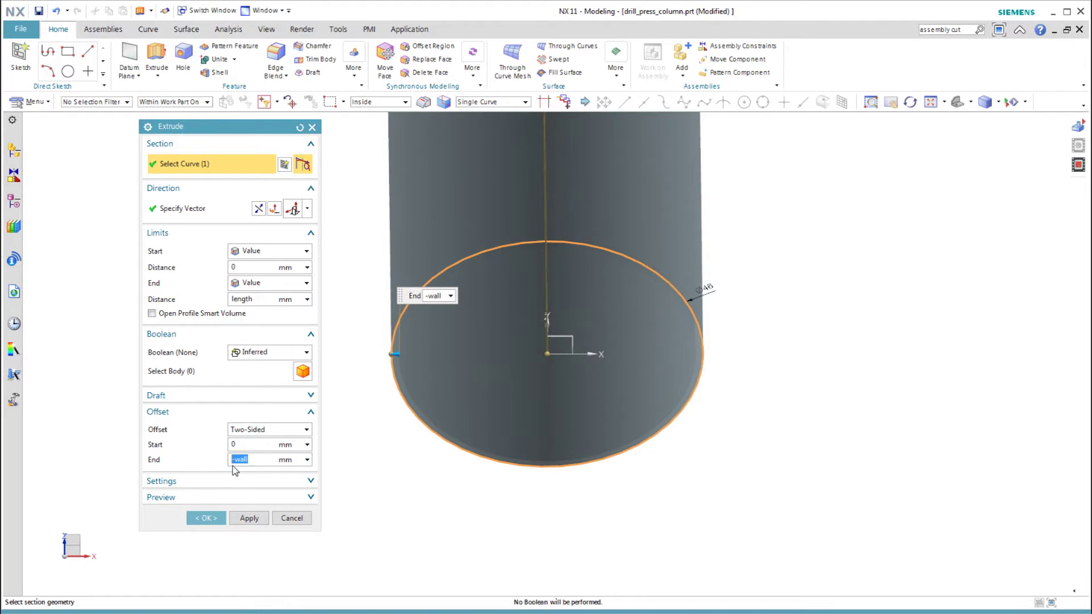
pyautogui.click(207, 514)
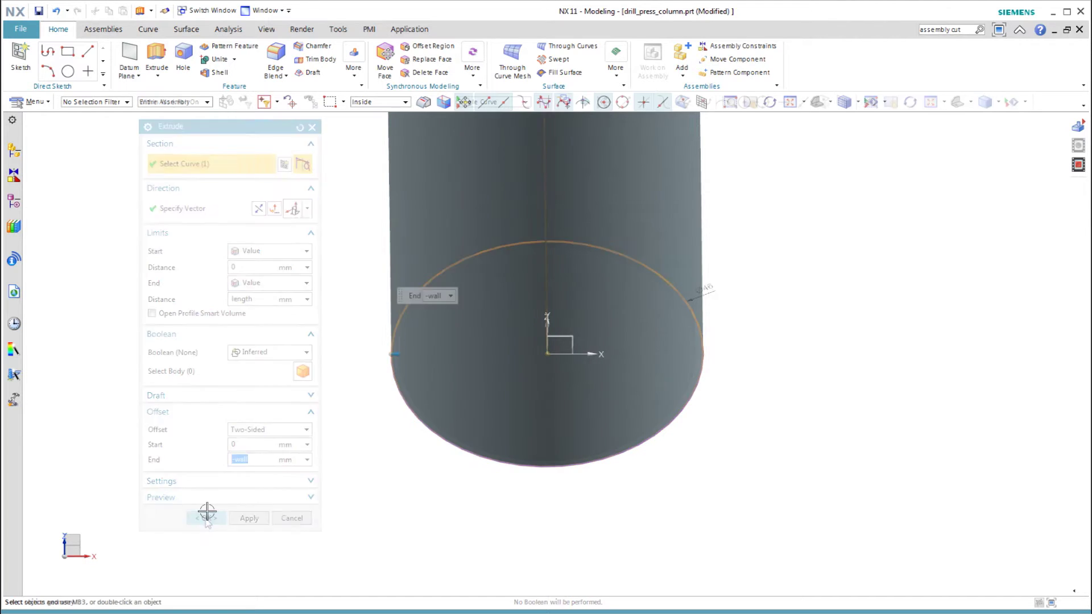
pyautogui.press('Home')
pyautogui.scroll(-4, 482, 190)
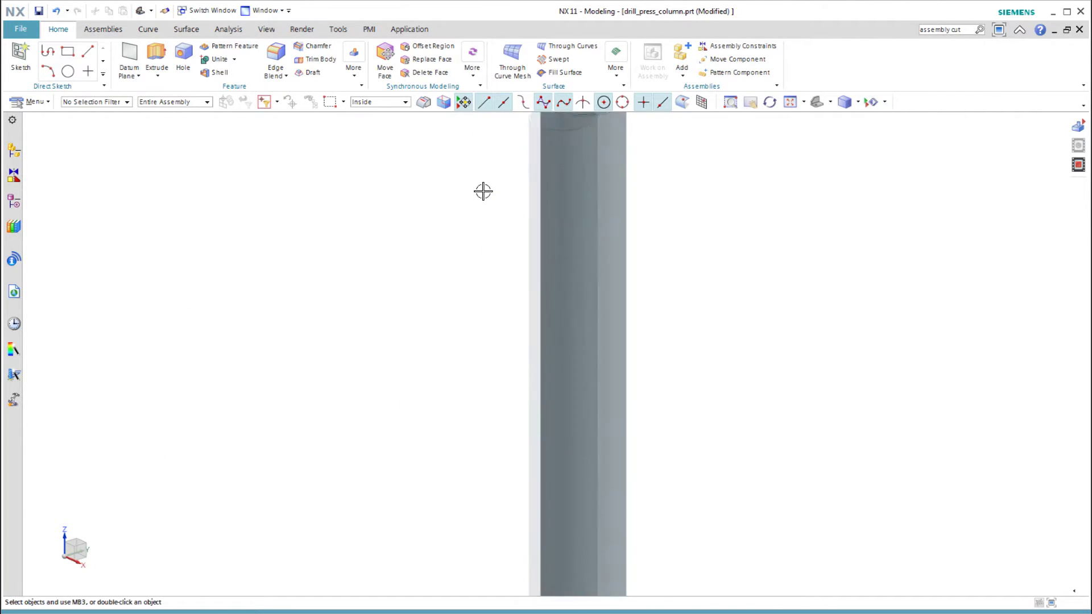
pyautogui.moveTo(483, 176); pyautogui.dragTo(421, 344, button='middle')
pyautogui.hotkey('ctrl', 'f')
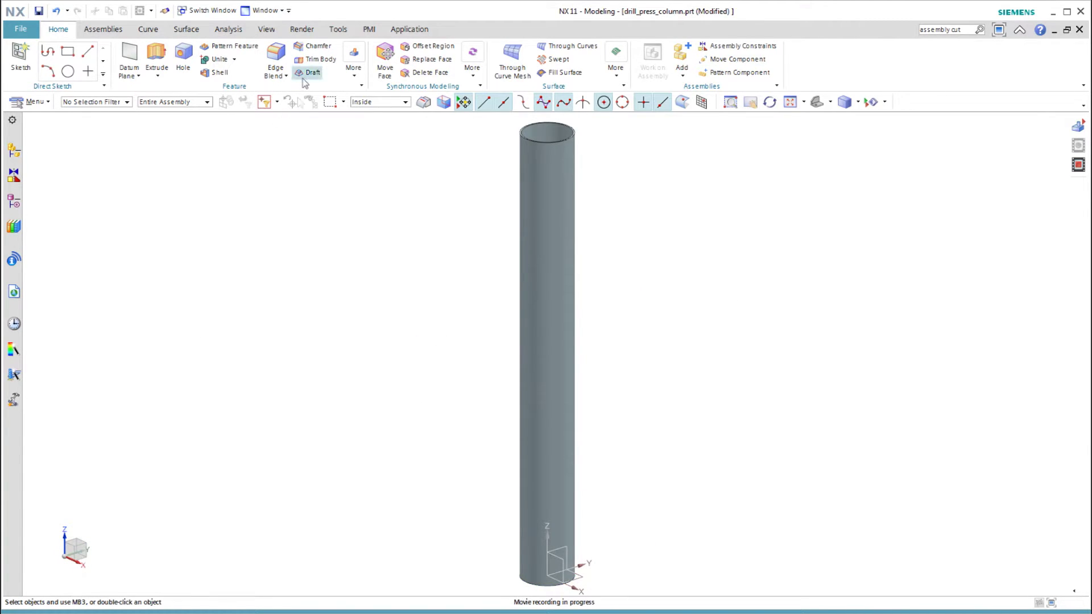
# Step: Chamfer the outer edges at both ends of the column with a symmetric 0.5 mm distance
pyautogui.click(312, 47)
pyautogui.scroll(5, 590, 139)
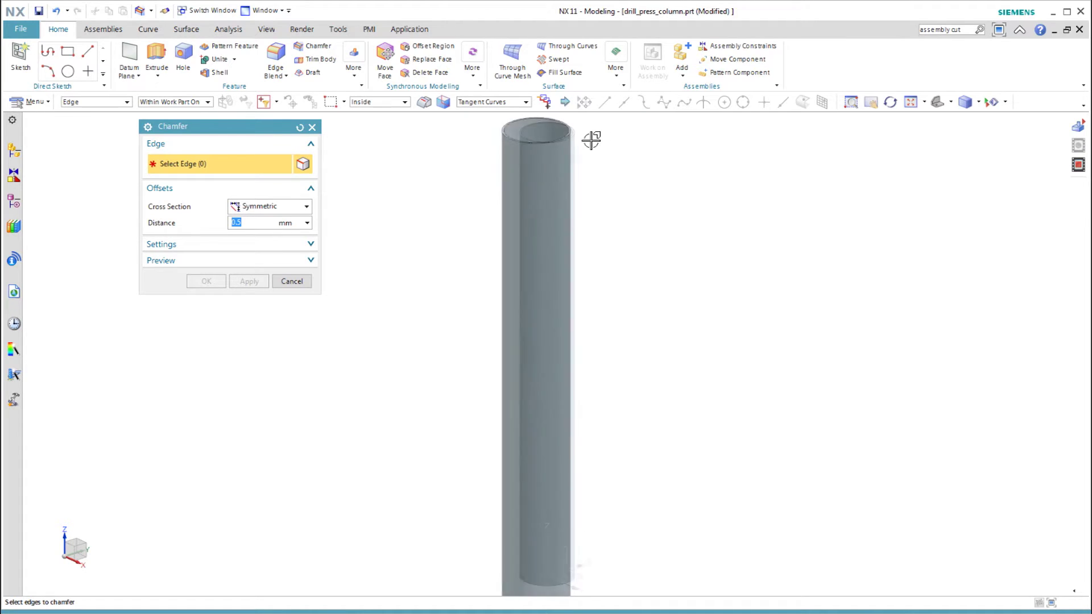
pyautogui.click(536, 131)
pyautogui.scroll(-5, 567, 427)
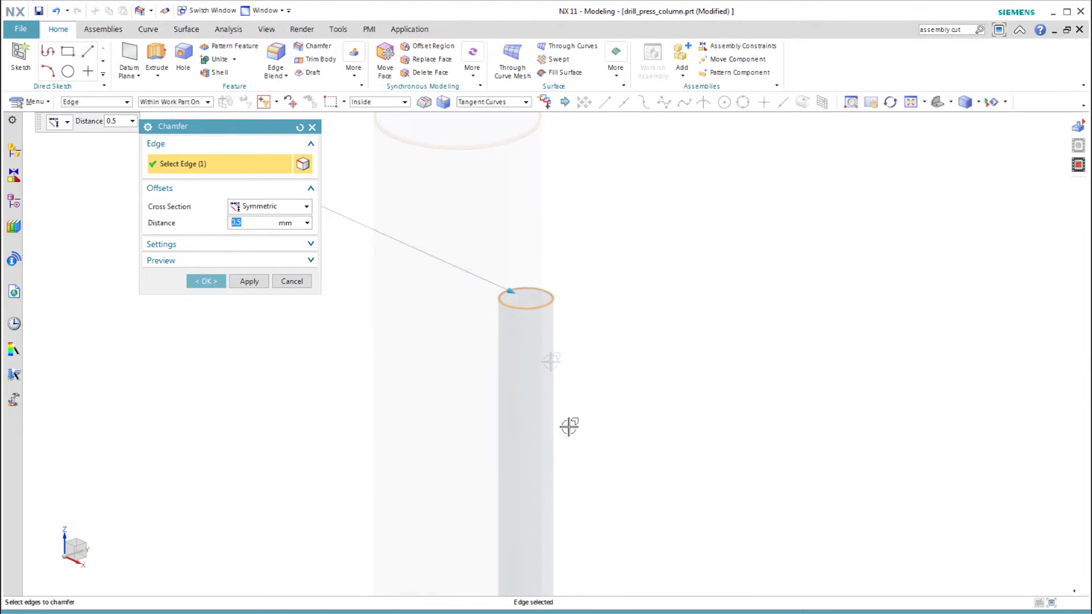
pyautogui.scroll(6, 504, 471)
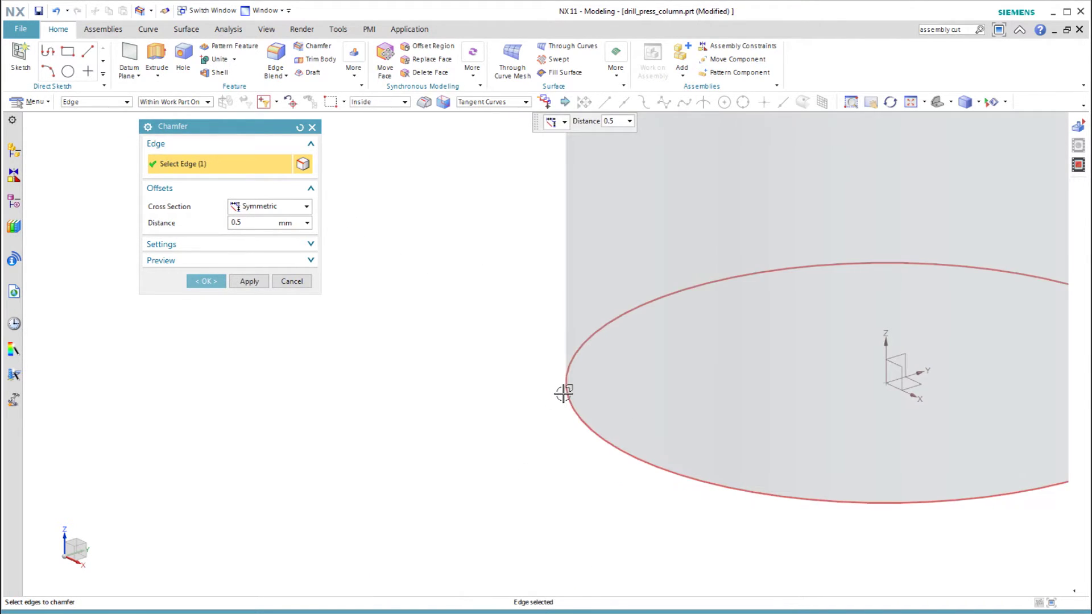
pyautogui.click(564, 393)
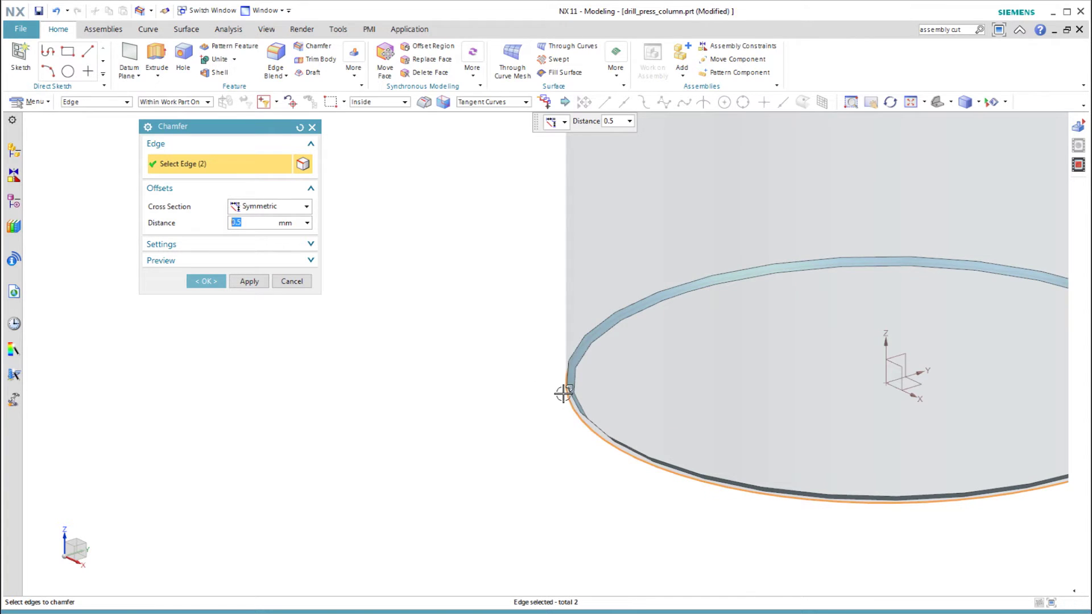
pyautogui.scroll(-5, 505, 382)
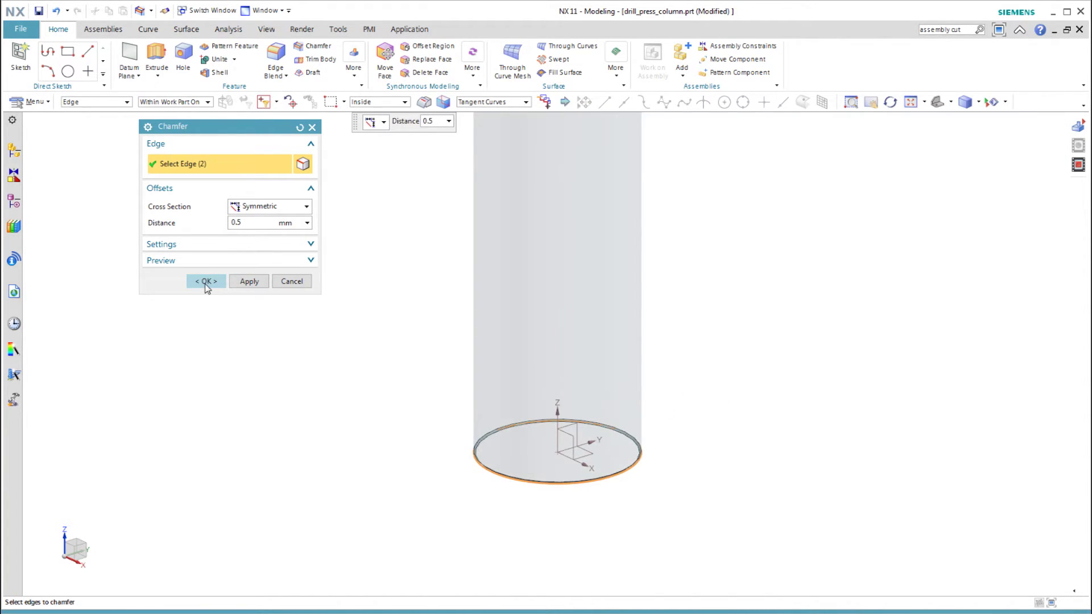
pyautogui.click(205, 281)
pyautogui.press('Home')
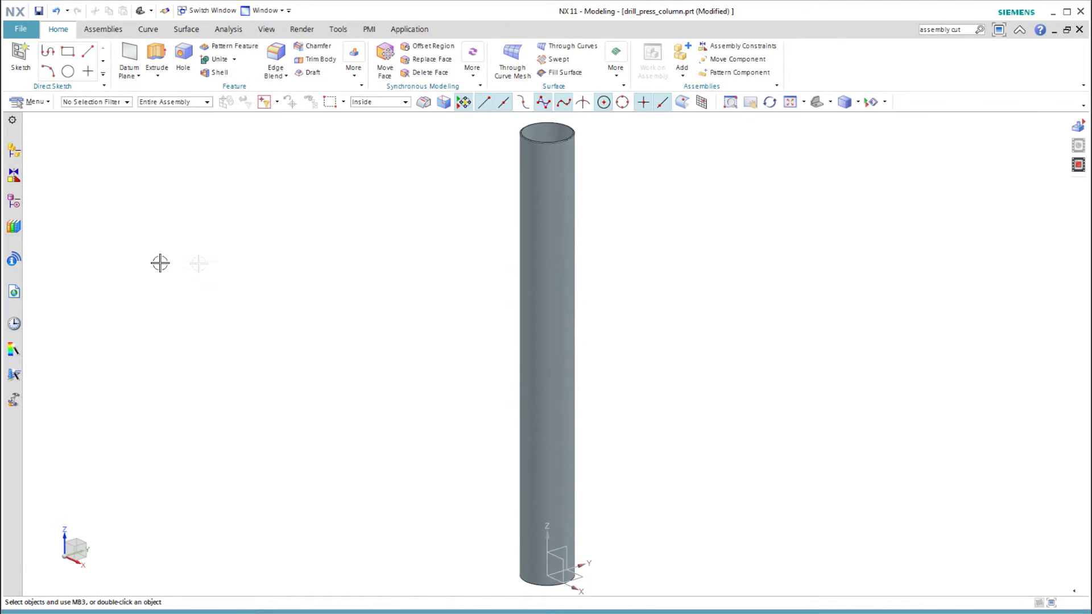
# Step: Review the column's model history, highlighting the chamfer feature on the body
pyautogui.click(14, 201)
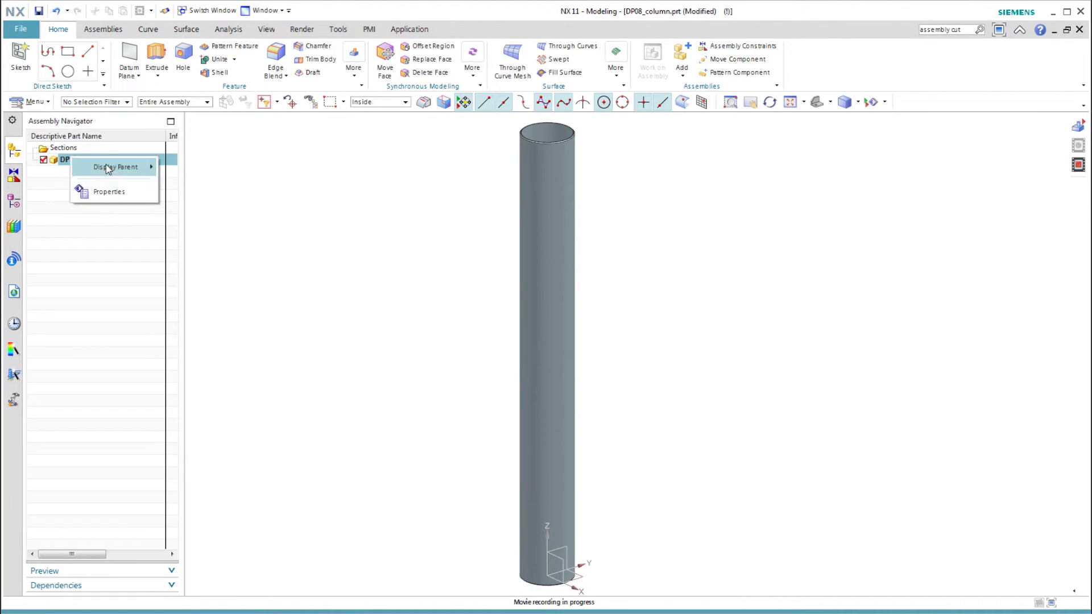
pyautogui.moveTo(114, 167)
pyautogui.click(233, 168)
pyautogui.click(289, 269)
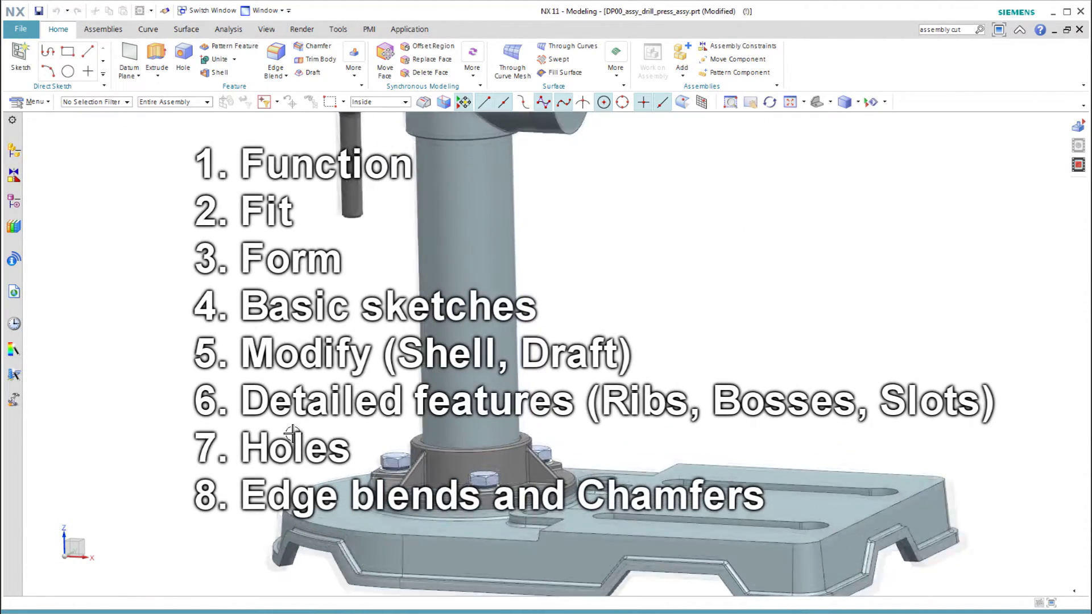
# Step: Select the column and the M8 flat washer under the front bolt in the drill press assembly
pyautogui.click(460, 446)
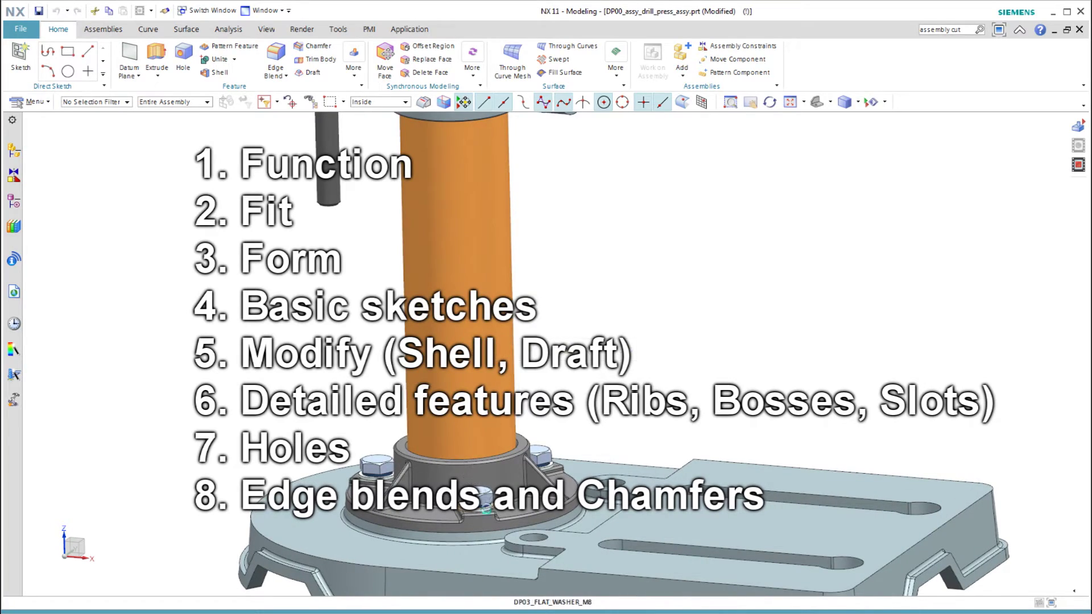
pyautogui.click(486, 506)
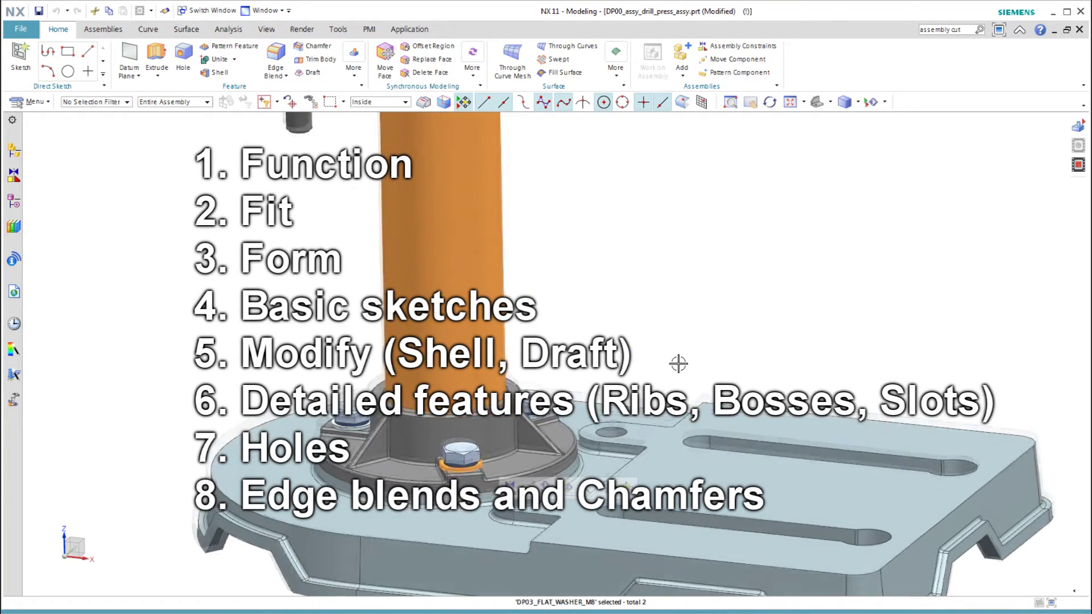